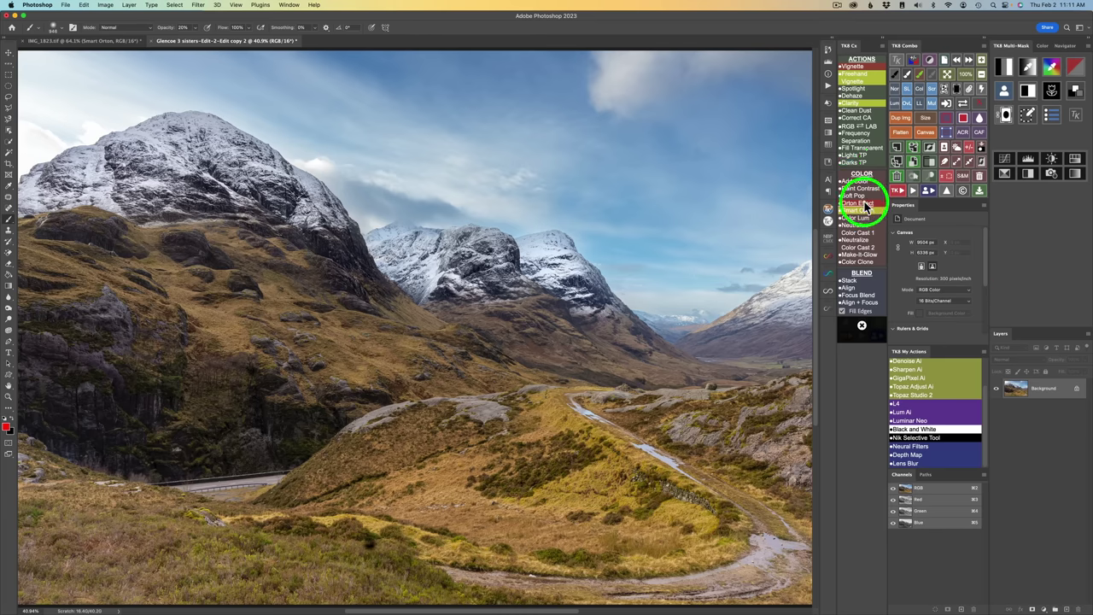
click(899, 193)
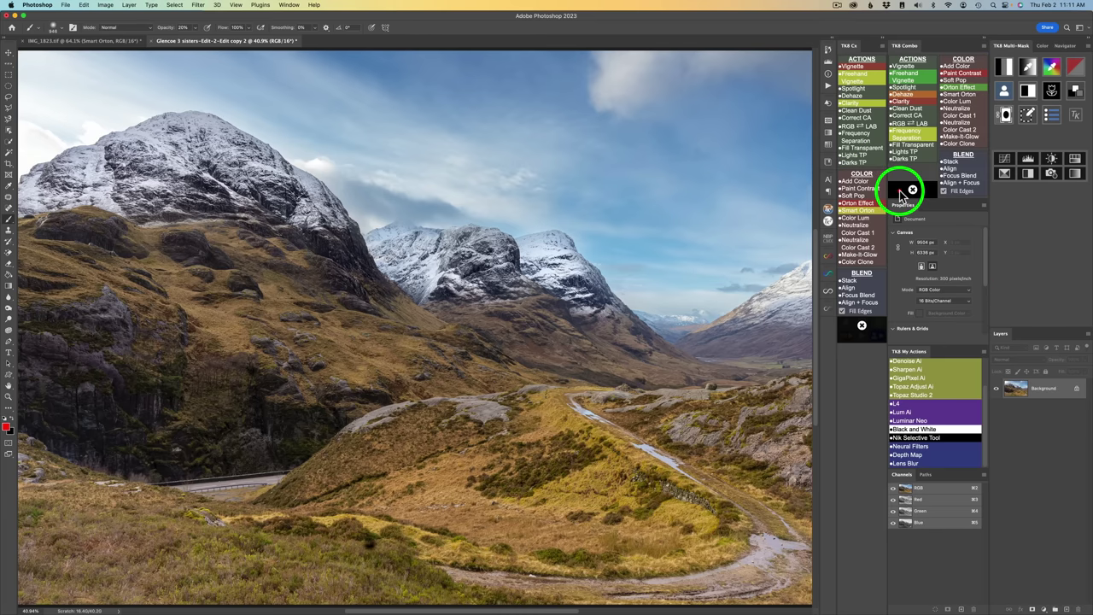
click(882, 216)
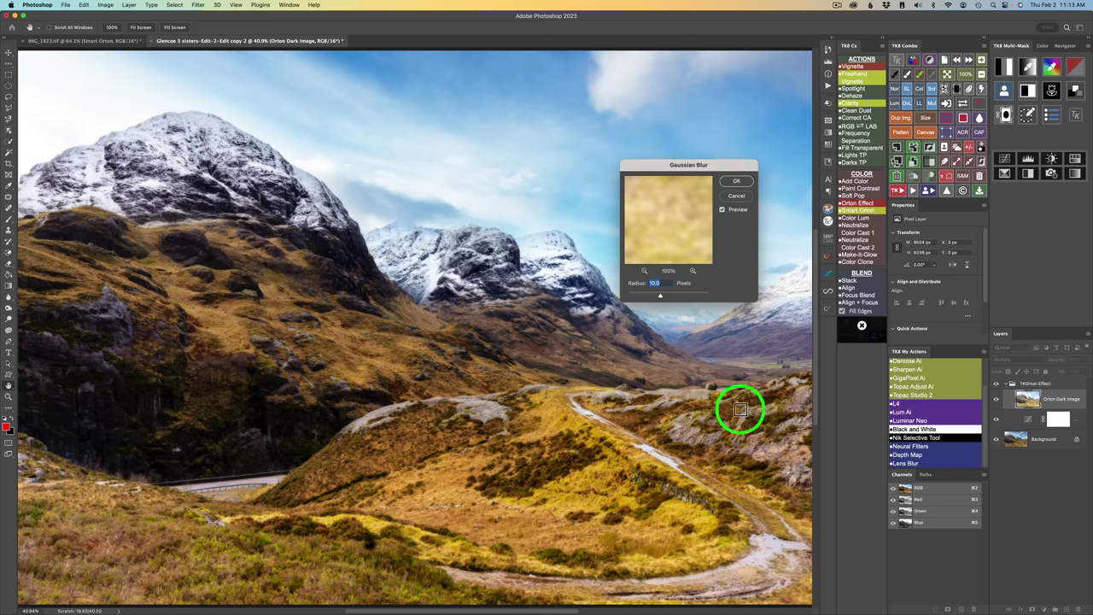
click(738, 196)
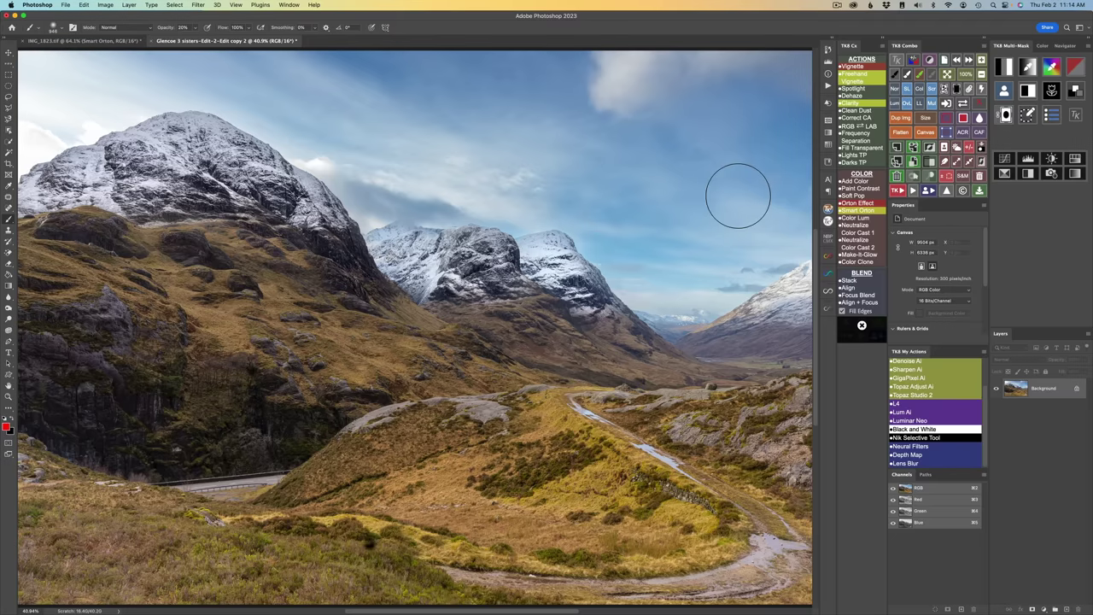
Step: Check the photo's pixel dimensions in Image Size, then close it without changing anything
click(929, 119)
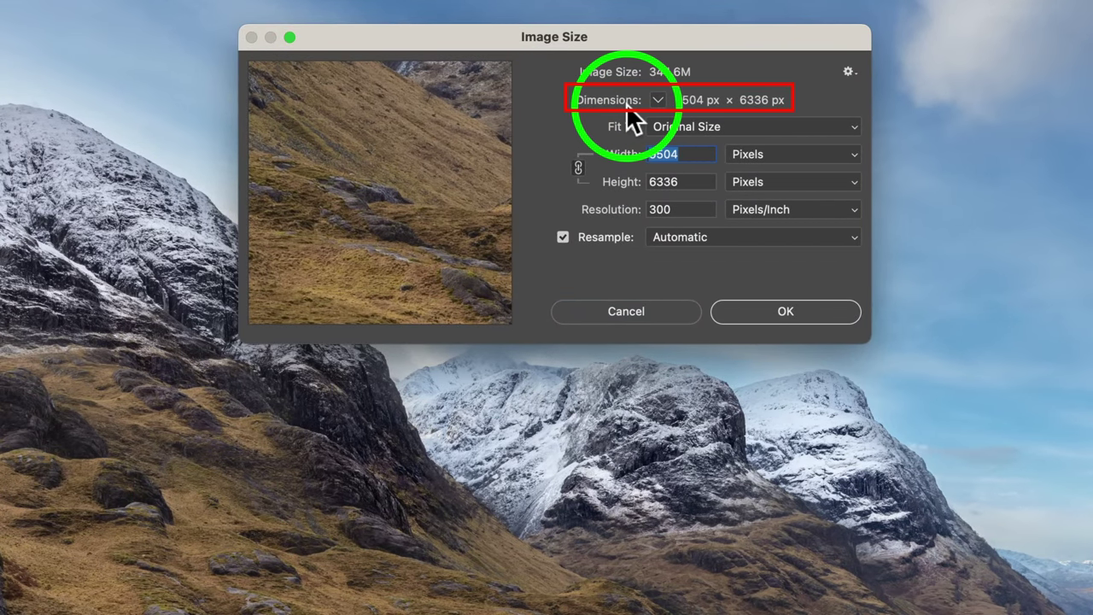
click(659, 99)
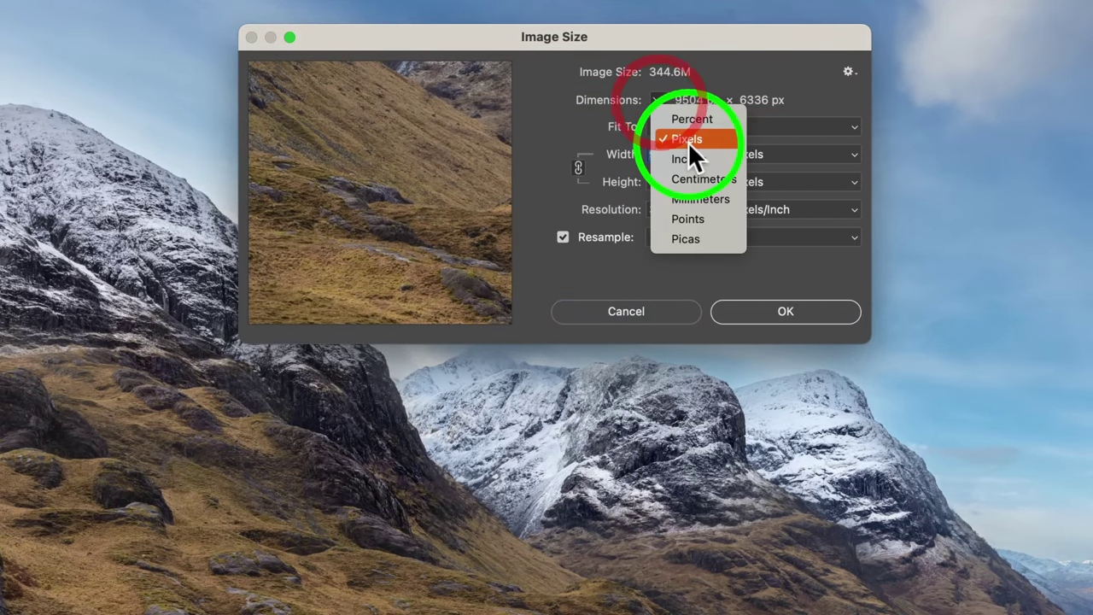
click(782, 78)
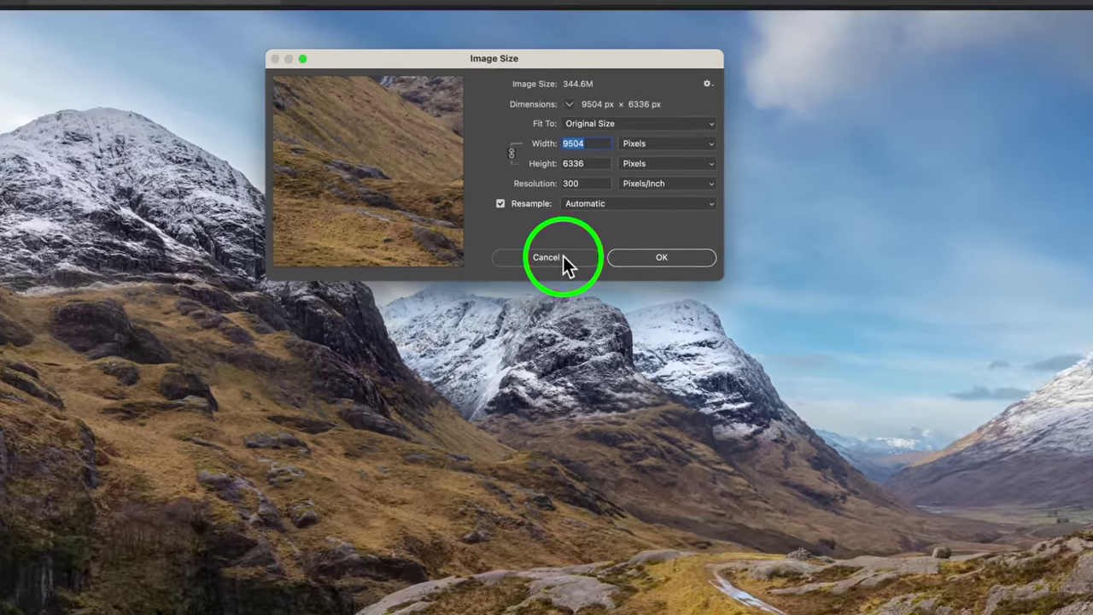
click(555, 257)
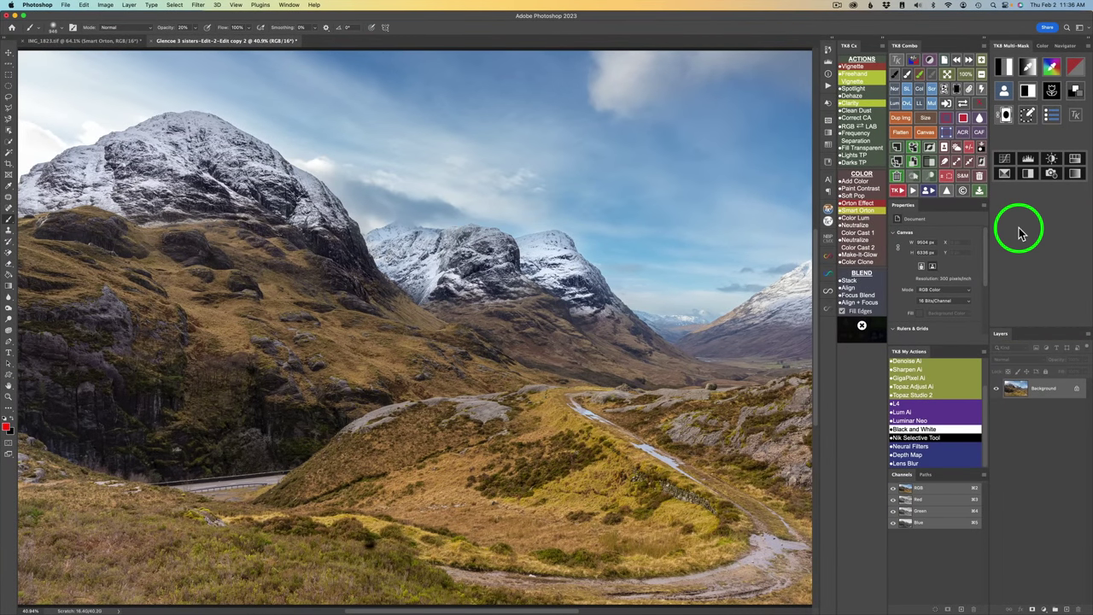
Step: Run the Orton Effect action on the photo with a Gaussian Blur radius of 75 pixels
click(870, 209)
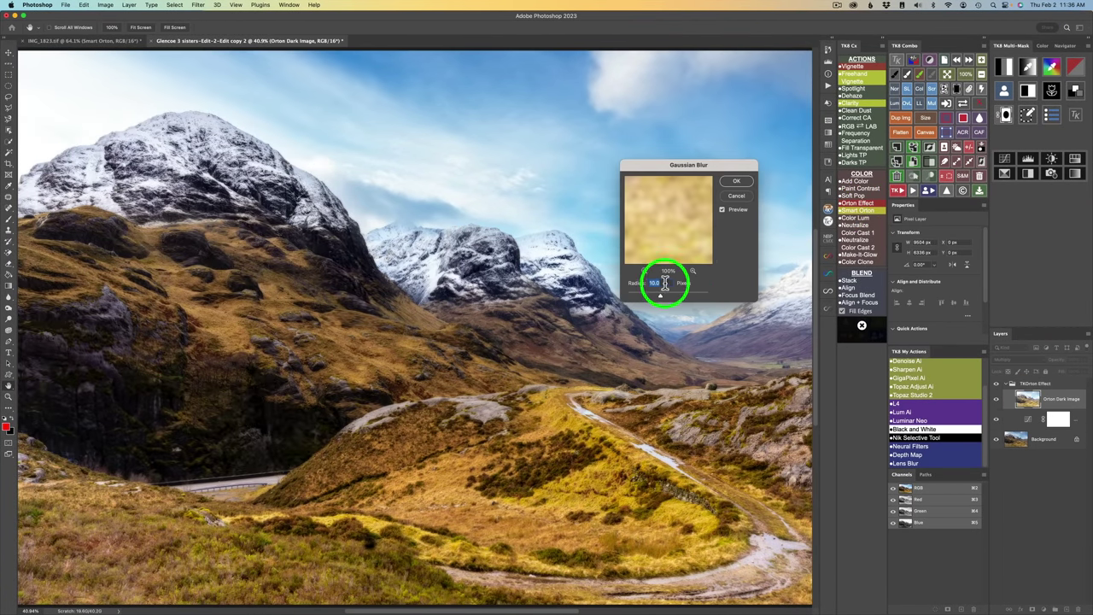
text(7)
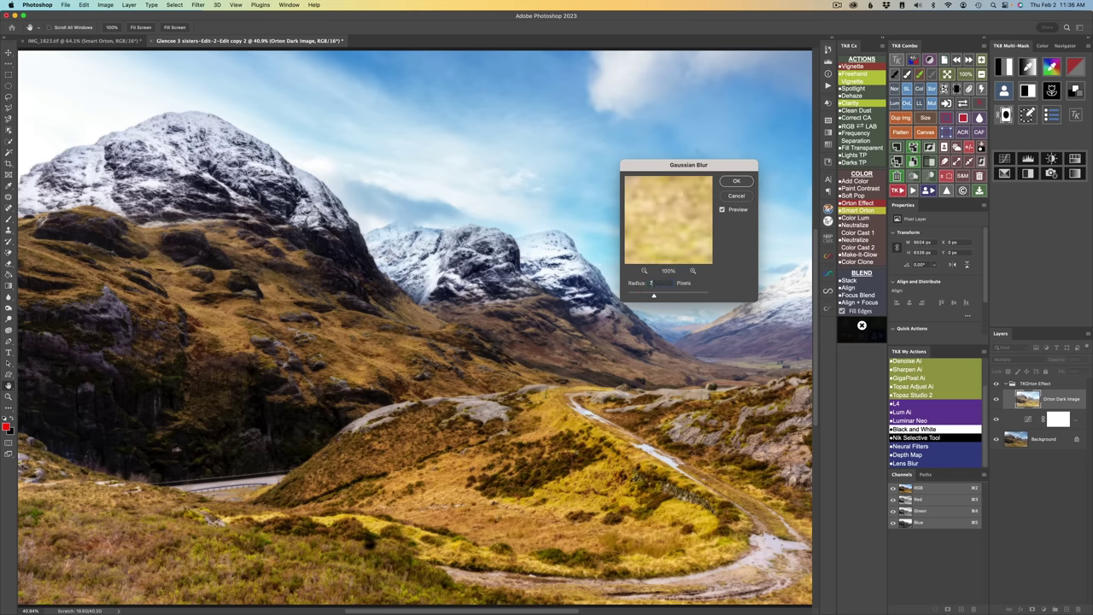
text(5)
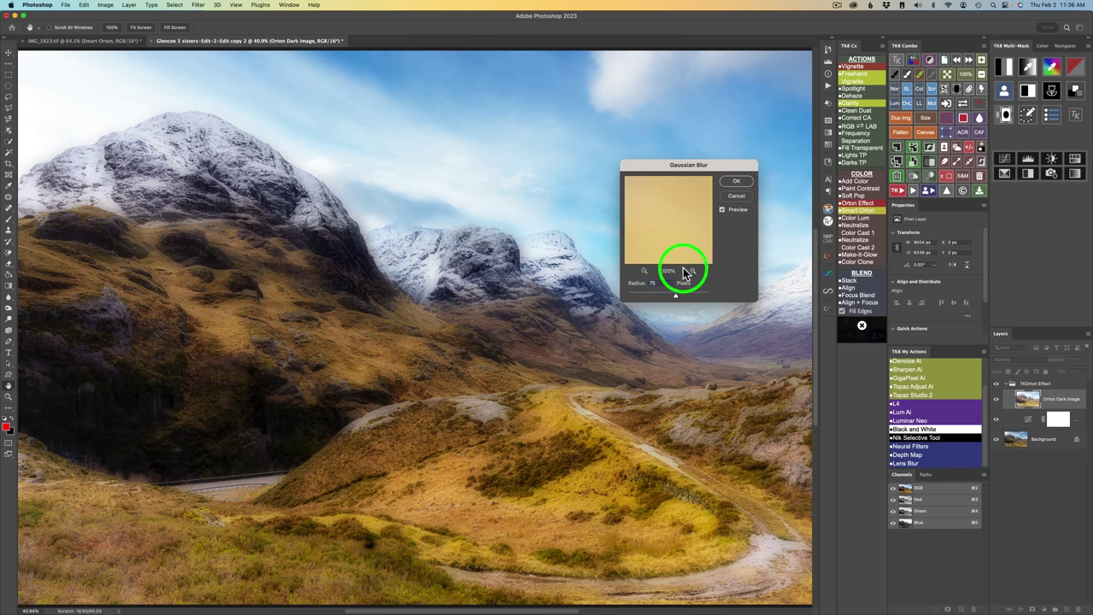
click(739, 184)
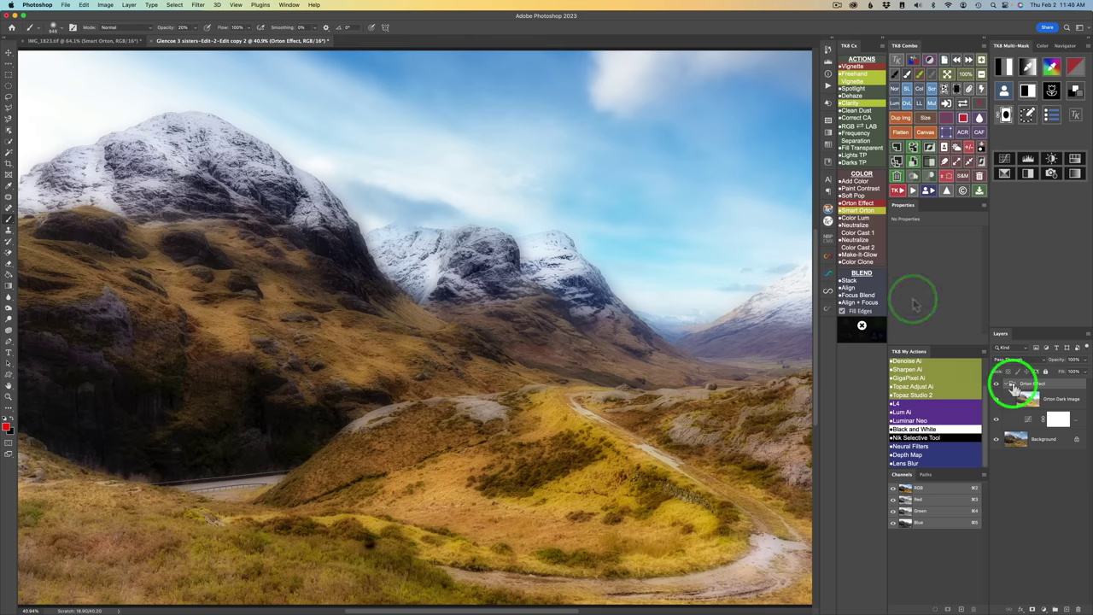
Step: Lower the Orton Effect group's opacity to about 62% and compare the photo with the group hidden and shown
drag(1020, 380, 1025, 385)
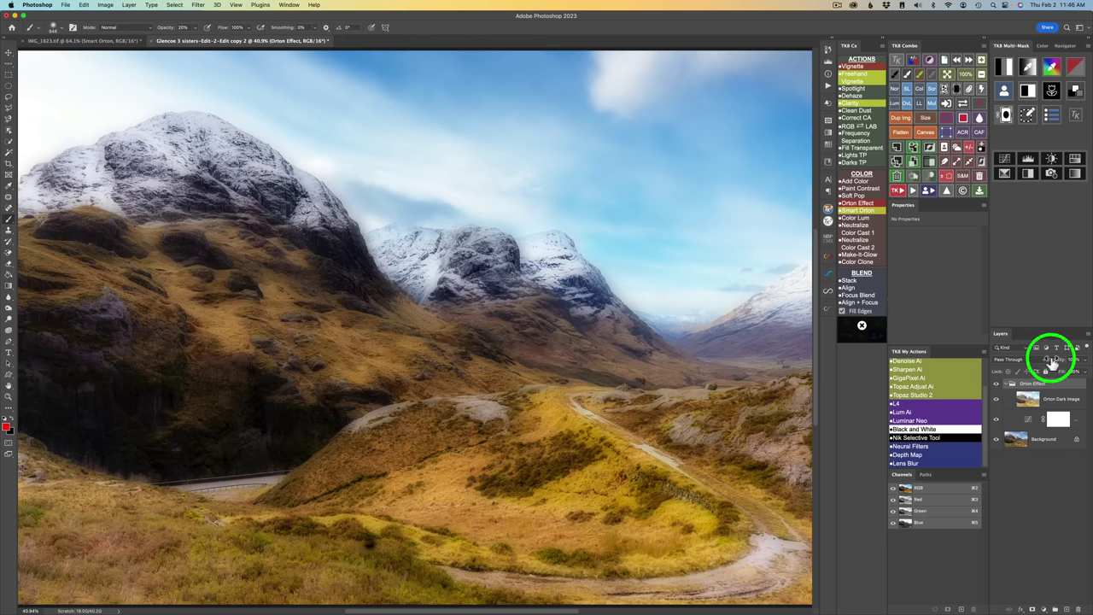
click(1087, 361)
drag(1086, 373, 1070, 374)
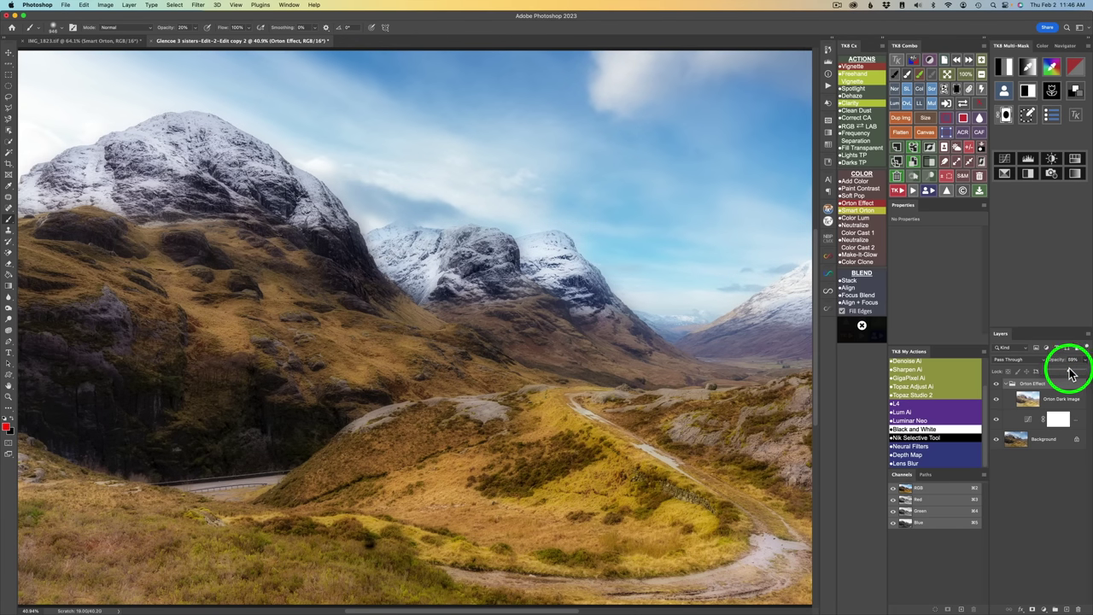
drag(1071, 374, 1069, 382)
click(997, 385)
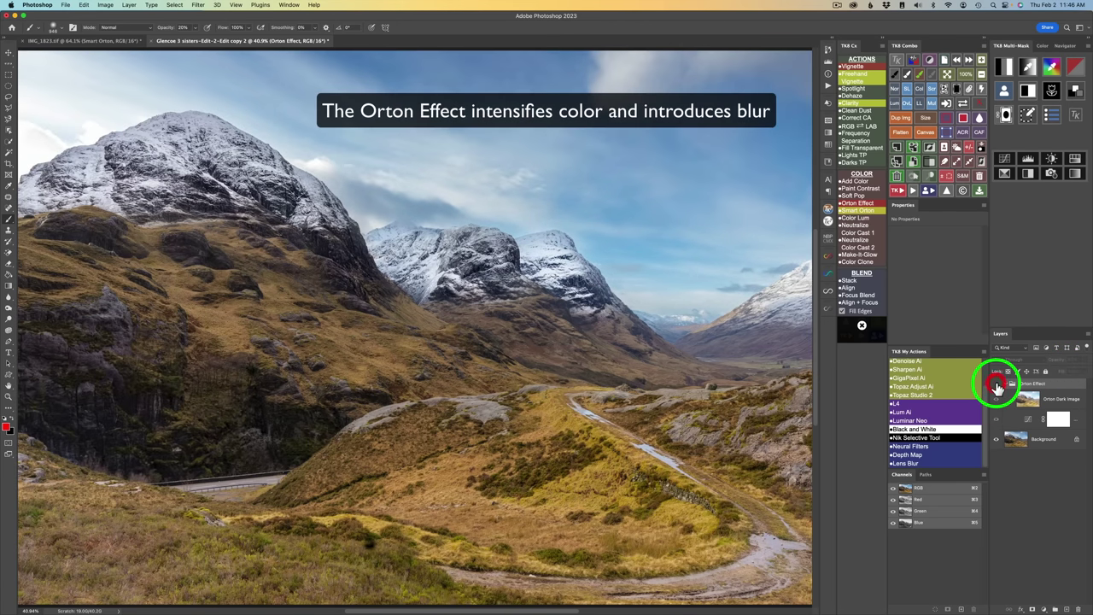
click(997, 385)
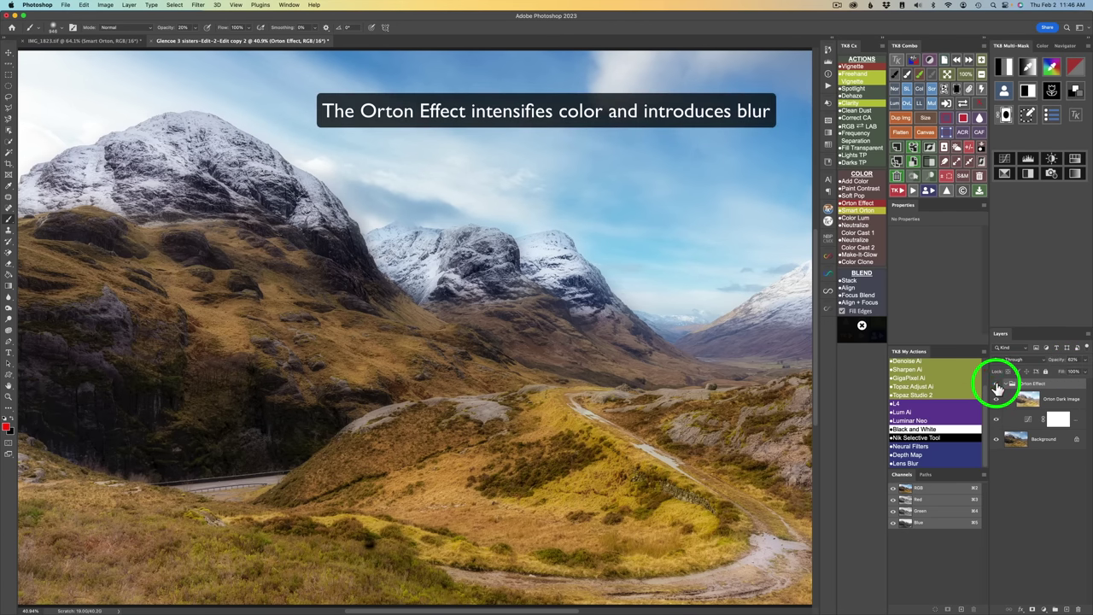
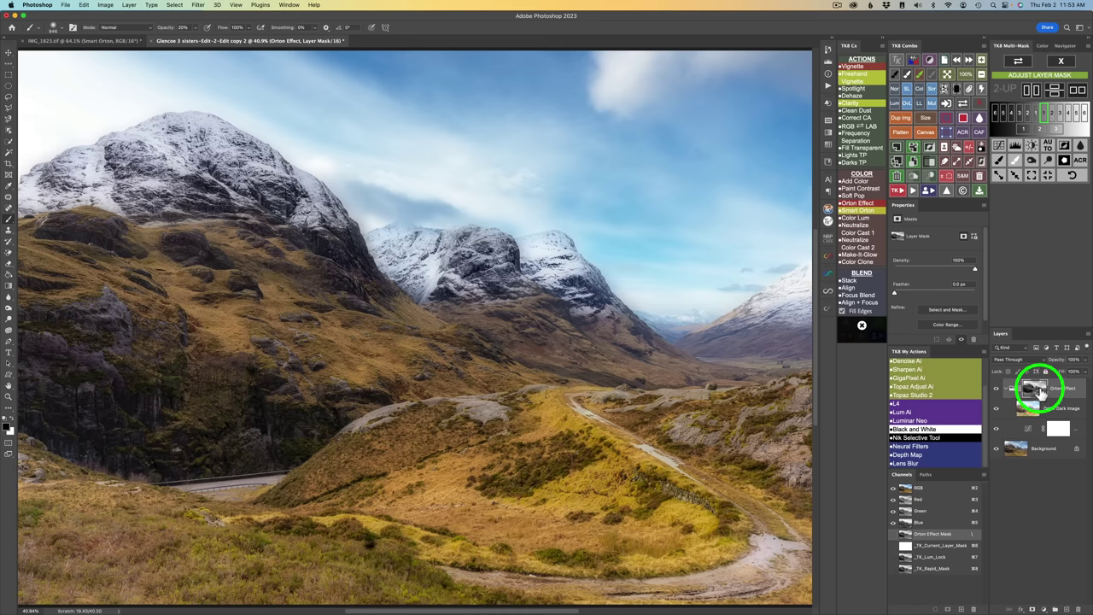
Step: Compare the photo with the Orton Effect group's layer mask disabled and enabled
click(981, 102)
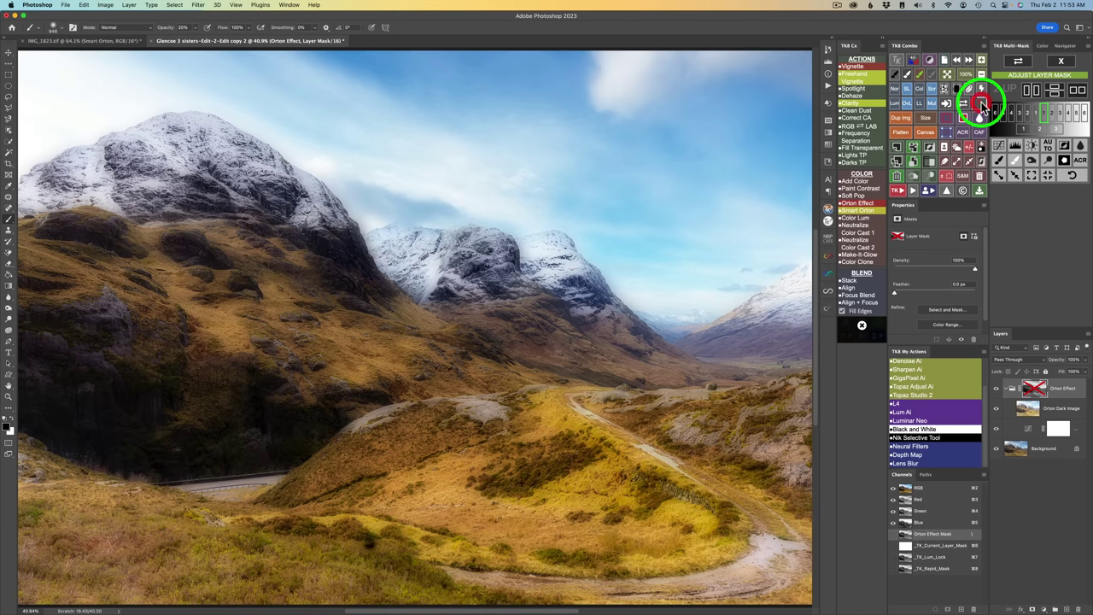
click(982, 101)
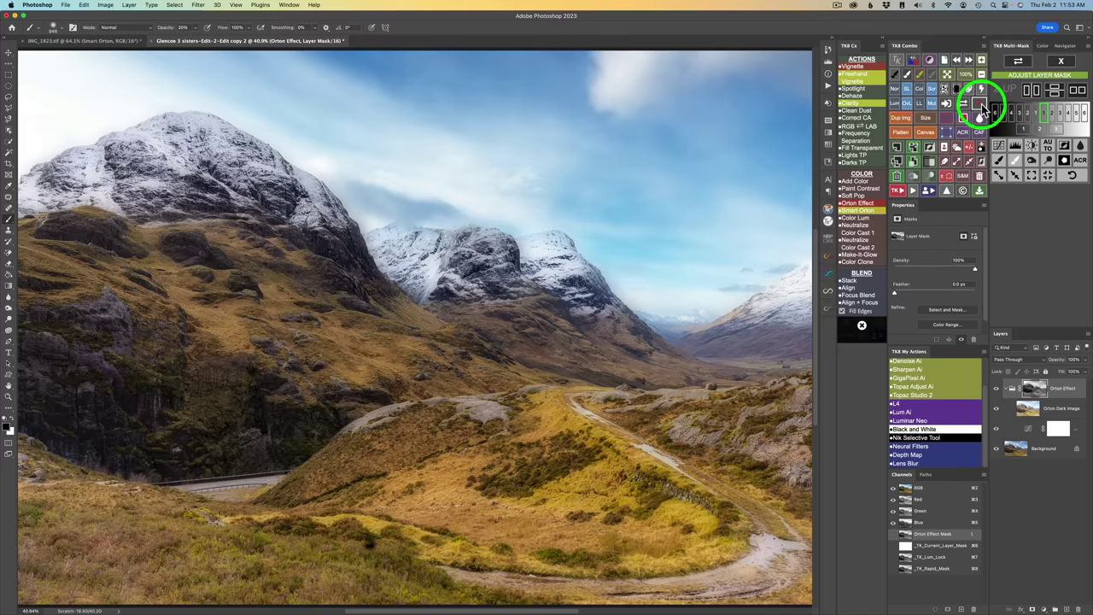
Step: Switch the Orton Effect group's layer mask to midtones mask 1 and compare the photo with the group hidden and shown
click(1026, 130)
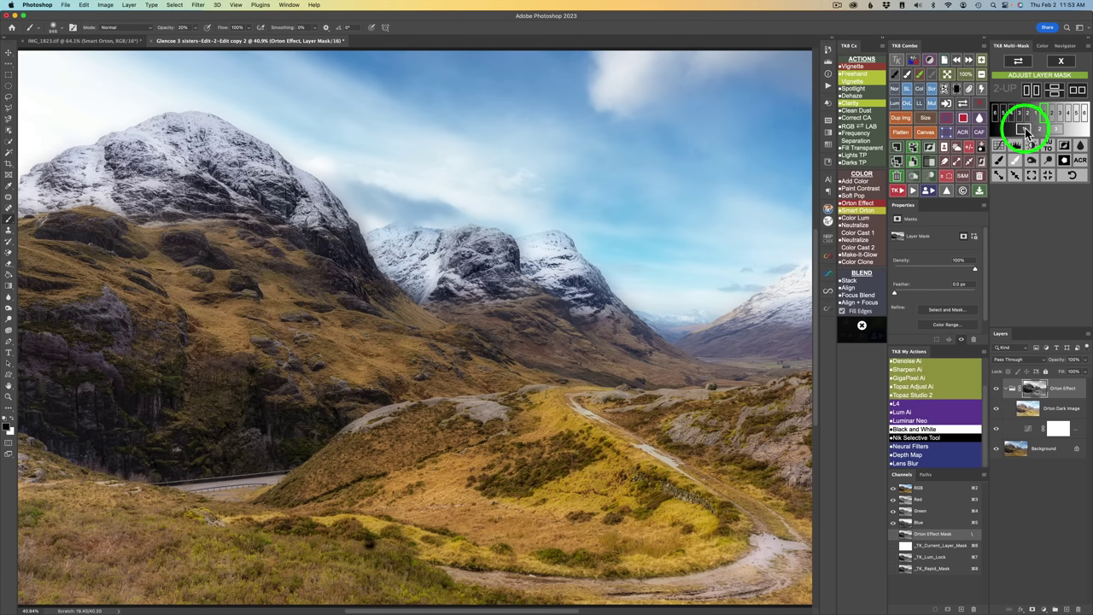
click(996, 389)
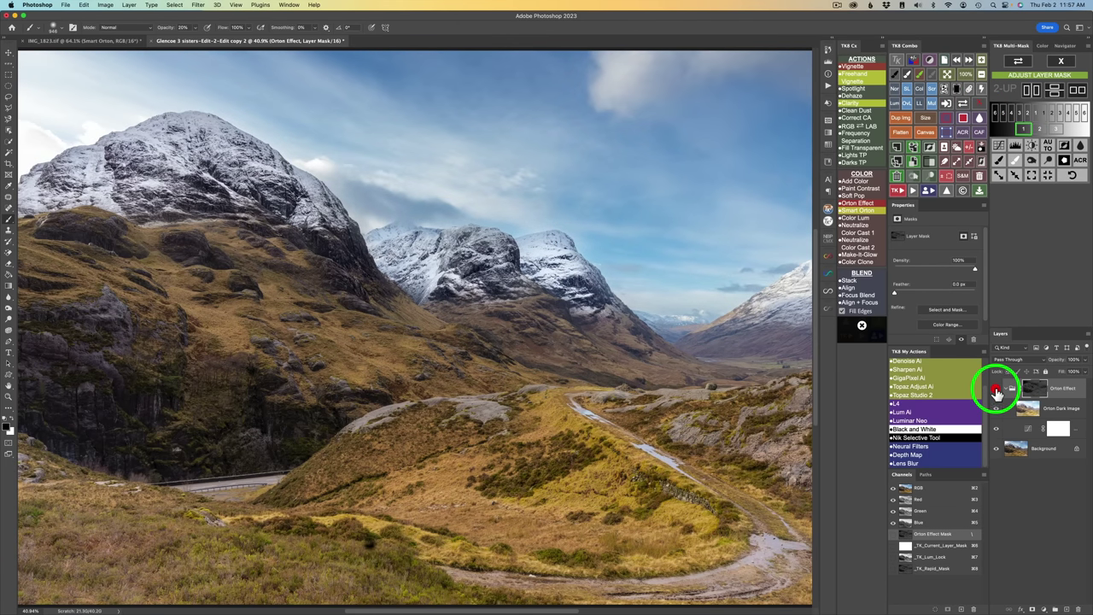
click(996, 390)
Step: Change the Orton Effect group's layer mask to midtones mask 2 and check the effect by hiding and showing the group
click(1040, 129)
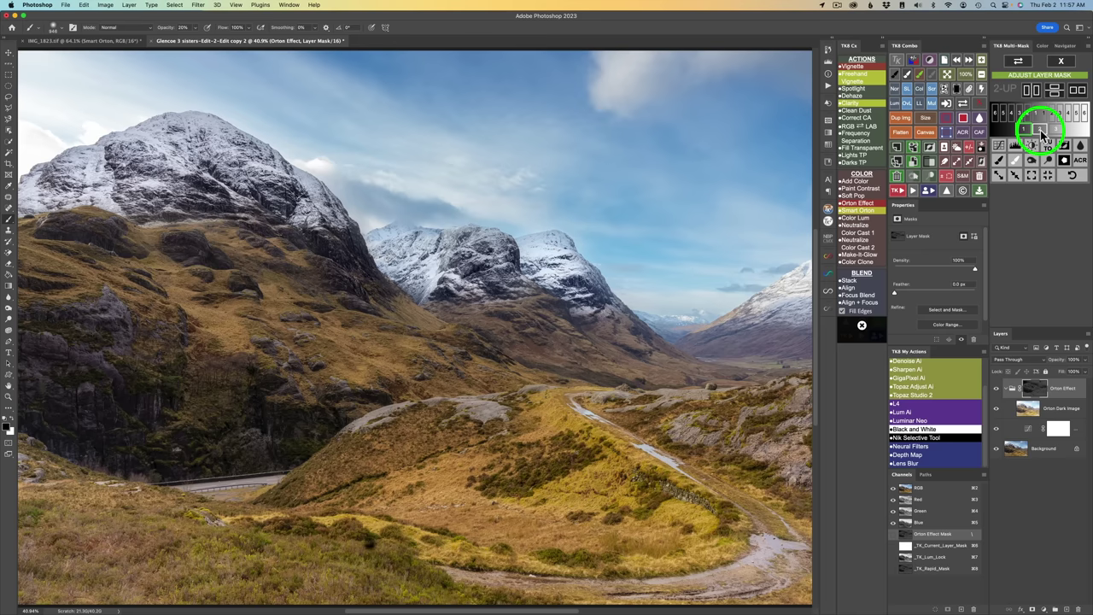
click(995, 389)
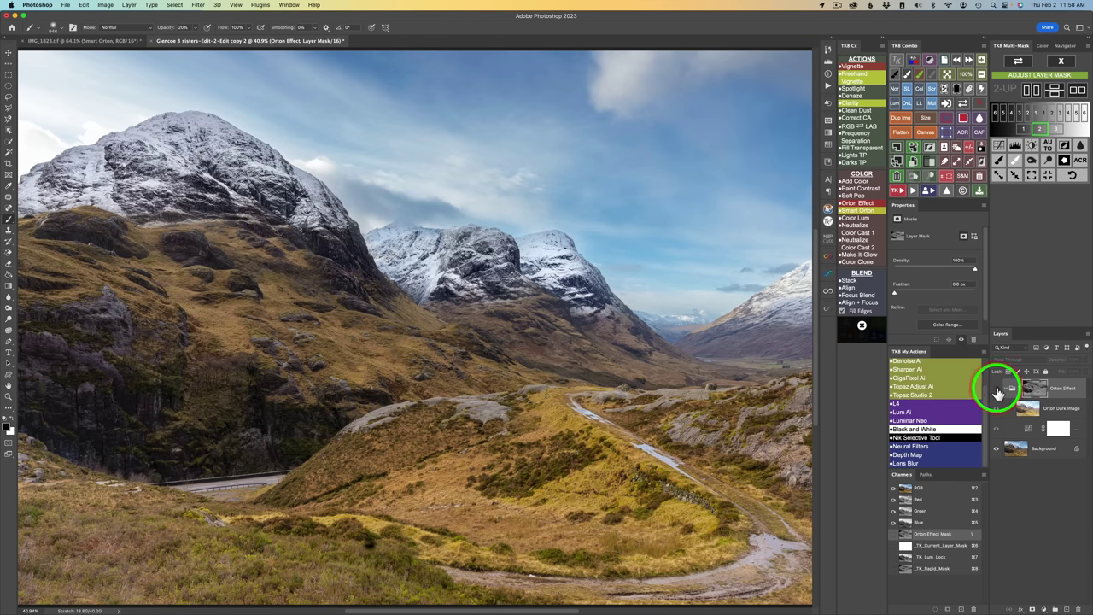
click(995, 389)
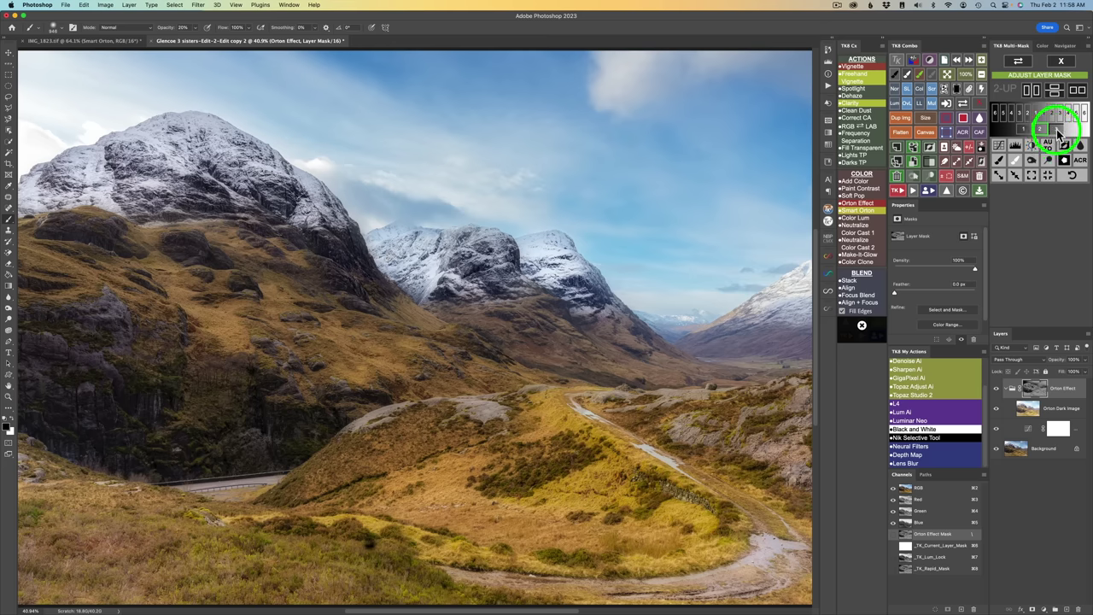
Step: Change the Orton Effect group's layer mask to midtones mask 3 and check the effect by hiding and showing the group
click(1056, 129)
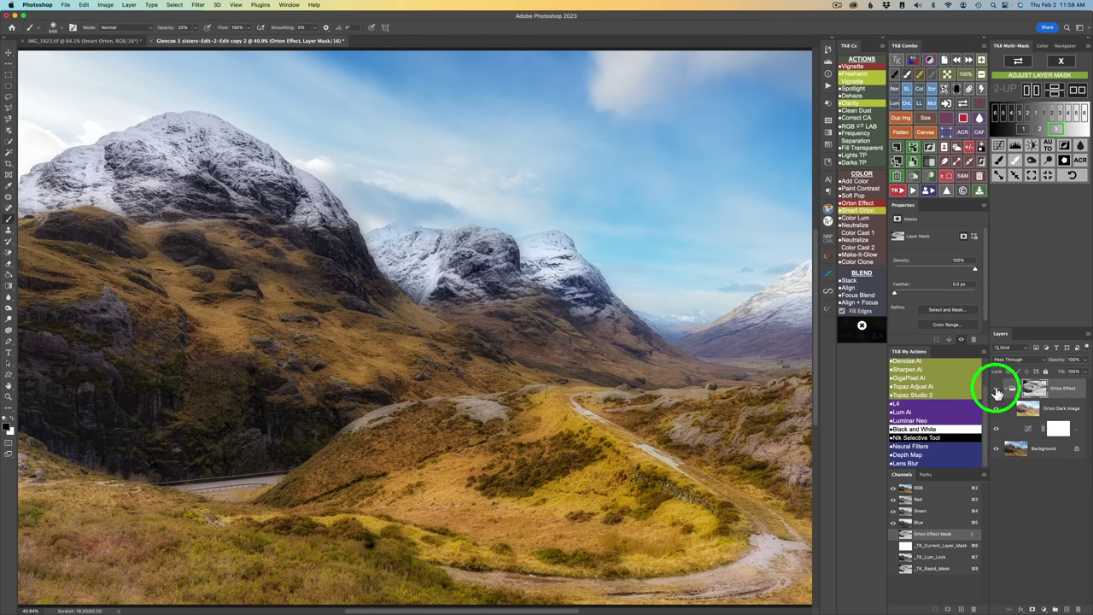
click(995, 389)
click(996, 390)
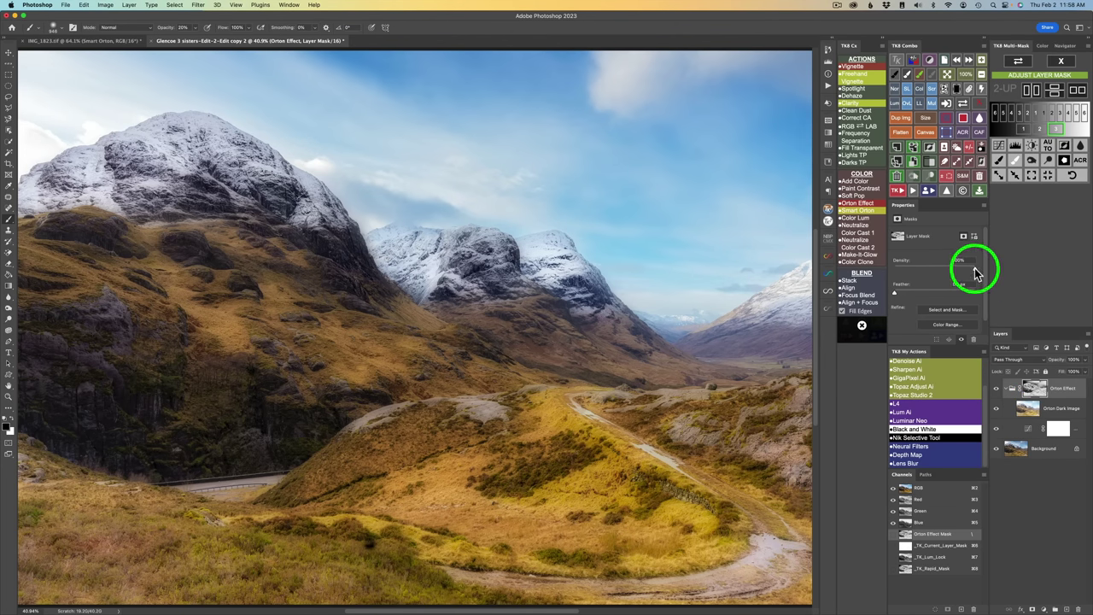
Step: Reduce the masked Orton Effect group's opacity to 78%
mouse_move(976, 272)
mouse_down()
mouse_move(944, 271)
mouse_move(976, 268)
mouse_up()
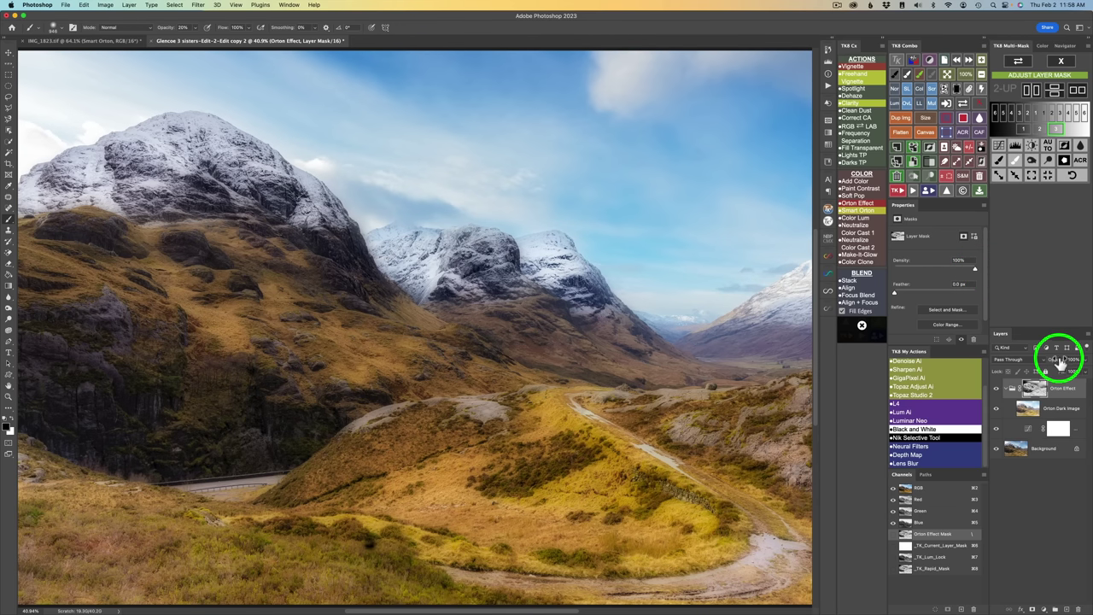
drag(1059, 364, 1081, 362)
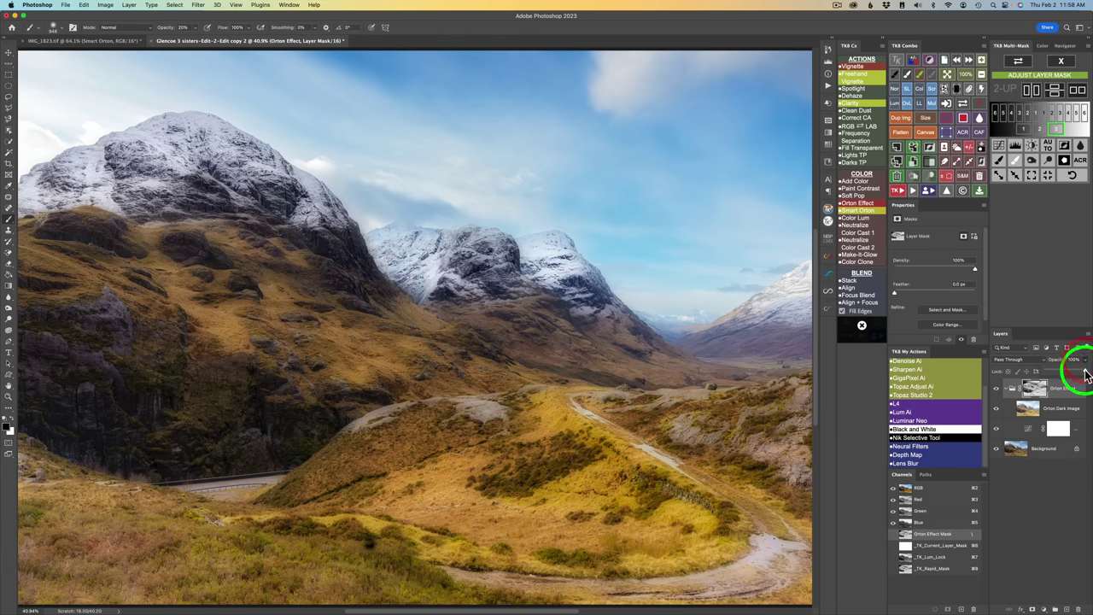
drag(1087, 377, 1078, 374)
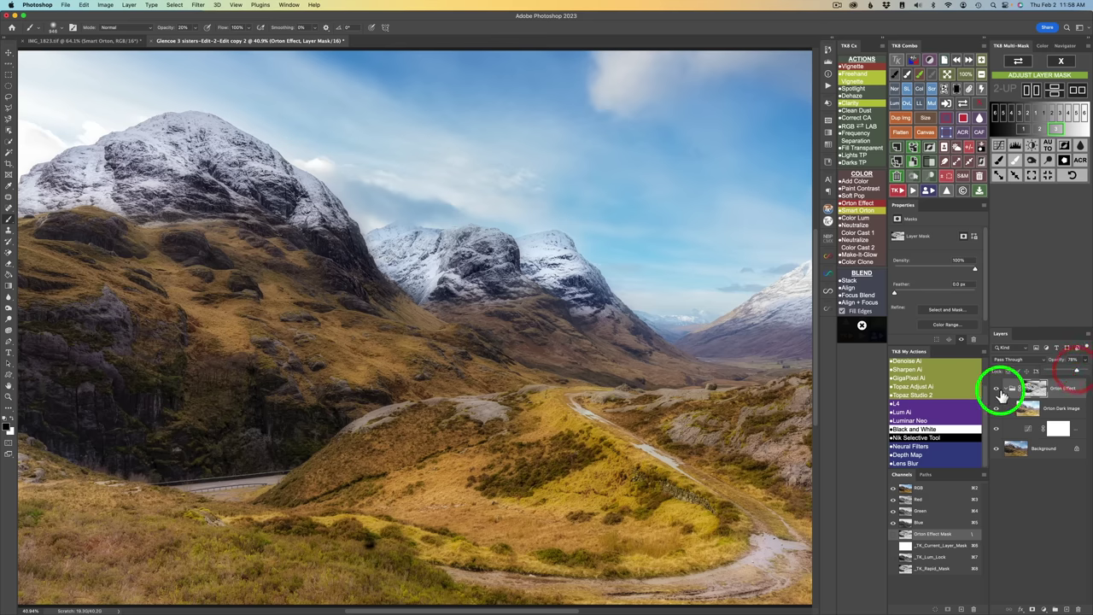
Step: Compare the photo with the Orton Effect group hidden and shown, and with its layer mask disabled and enabled
click(995, 390)
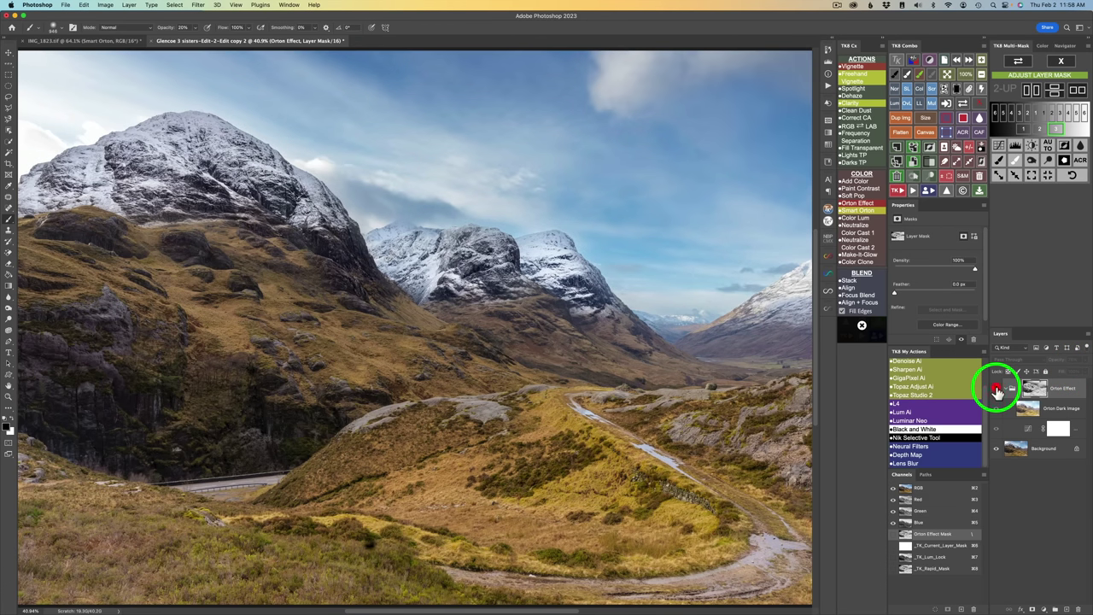
click(995, 389)
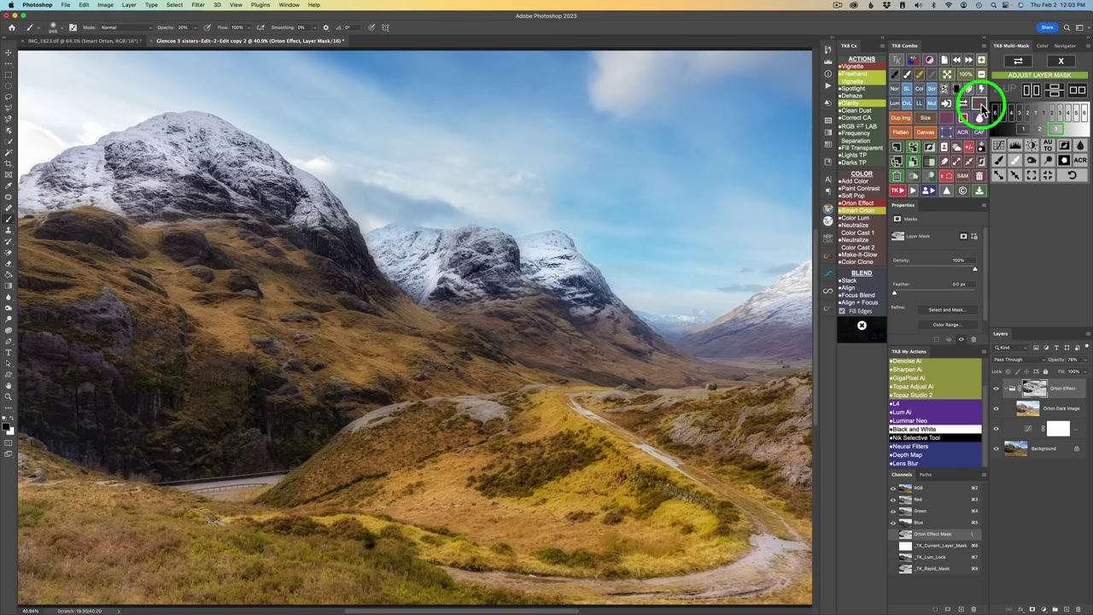
click(981, 104)
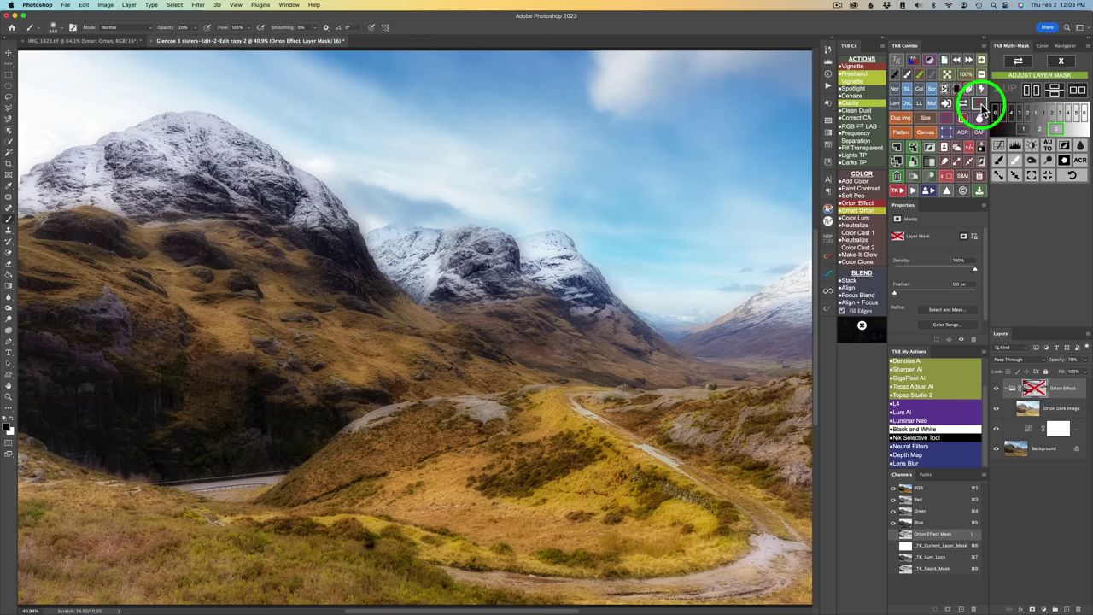
click(981, 104)
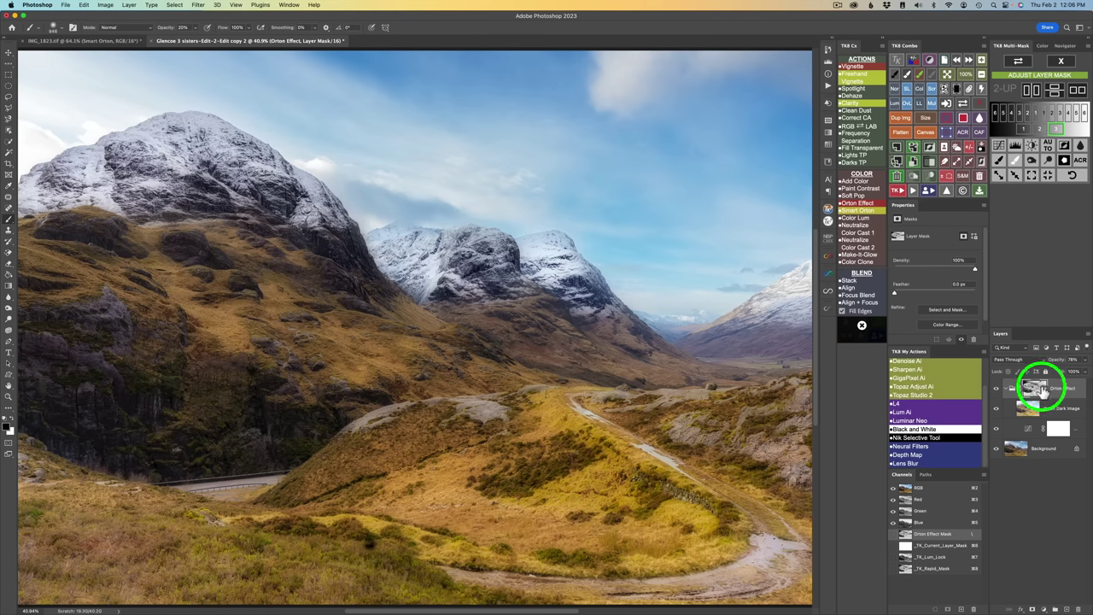
Step: Delete the Orton Effect group's layer mask and set the group's opacity to 100%
click(946, 90)
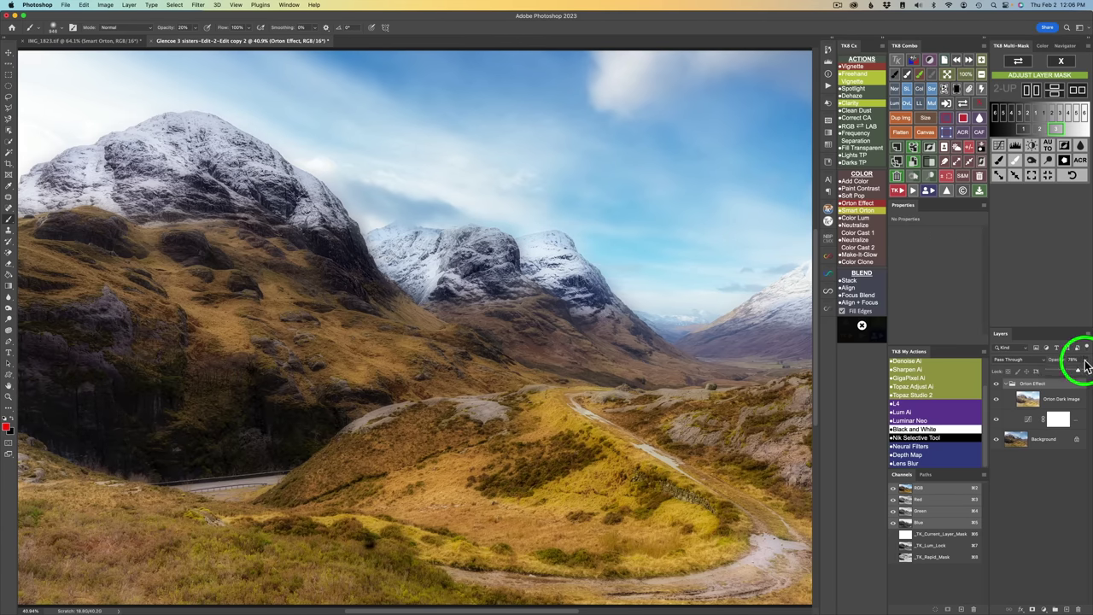
click(1087, 366)
drag(1081, 371, 1086, 372)
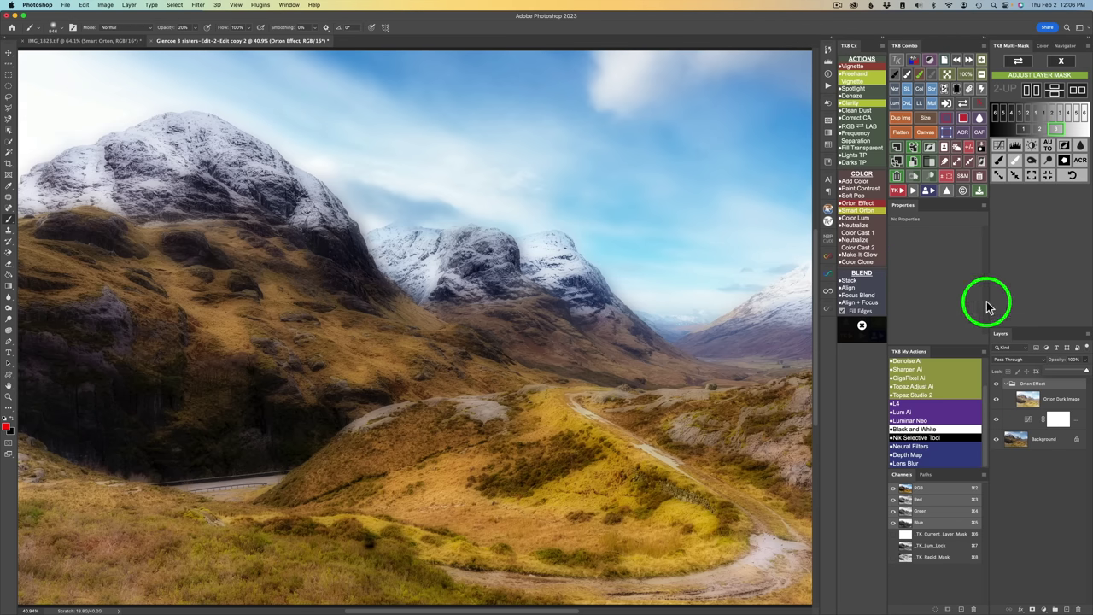
Step: Add a black layer mask to the Orton Effect group
click(958, 88)
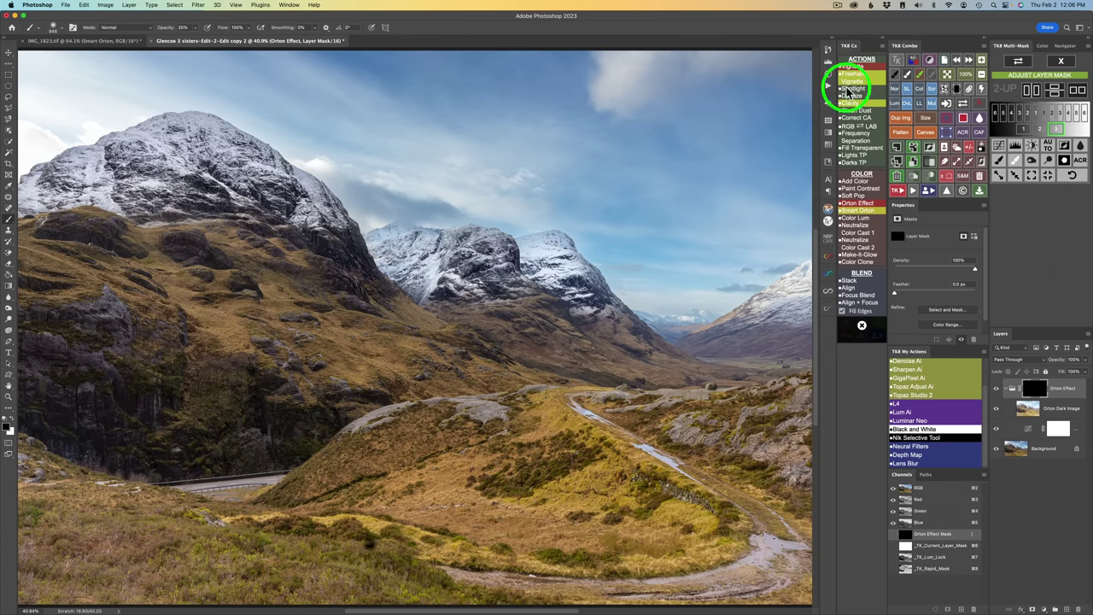
Step: Paint white on the Orton Effect group's mask over the grassy foreground and path with a brush at 50% opacity
click(906, 75)
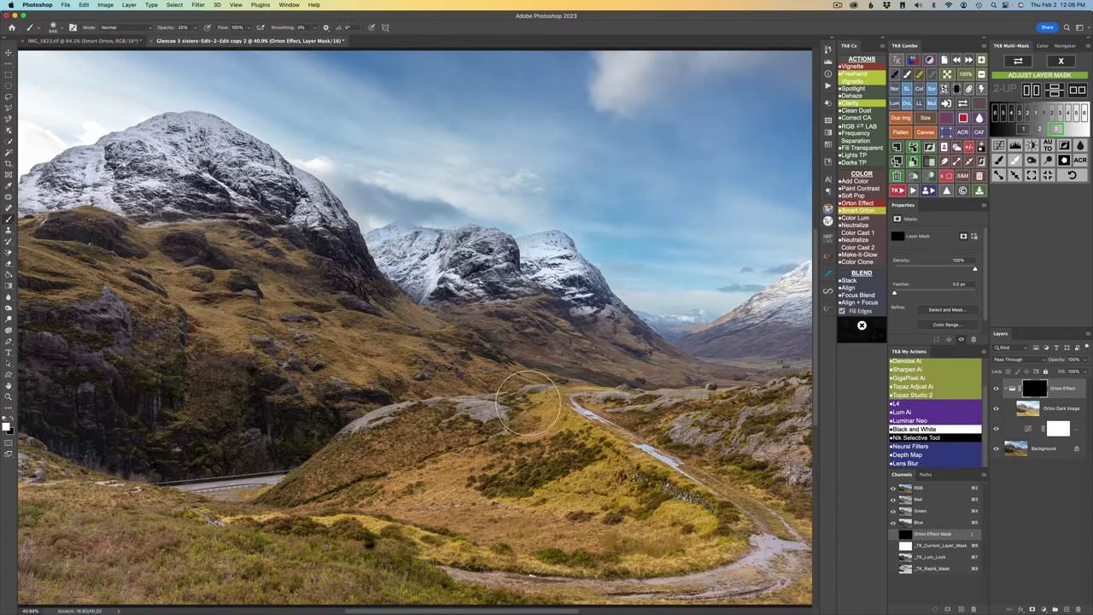
key(5)
drag(478, 457, 527, 454)
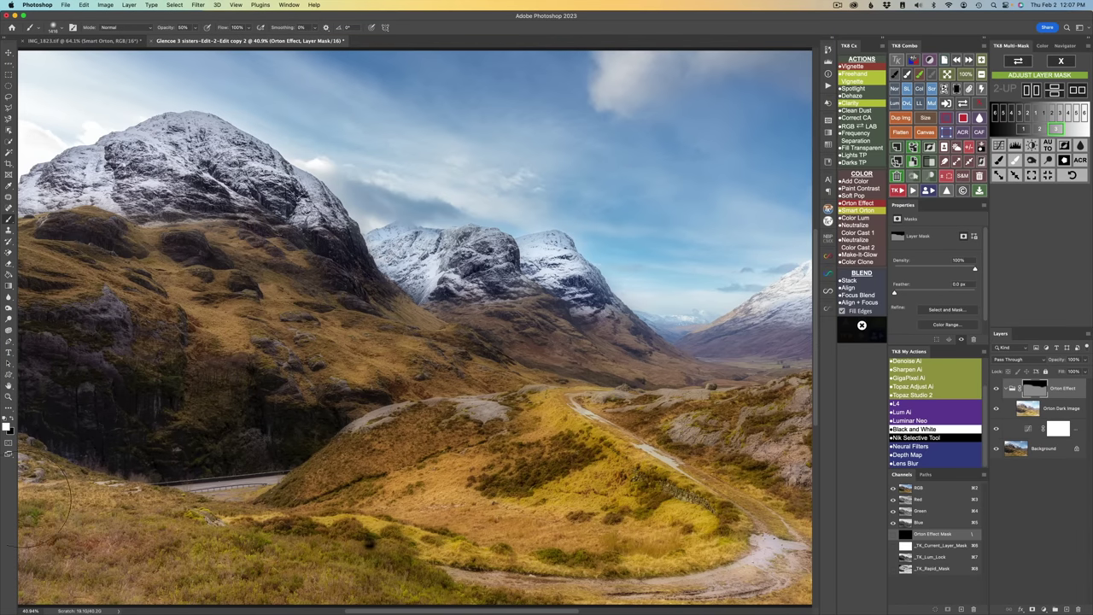
mouse_move(55, 529)
mouse_down()
mouse_move(217, 577)
mouse_move(725, 540)
mouse_move(678, 436)
mouse_move(485, 487)
mouse_move(450, 541)
mouse_move(649, 482)
mouse_up()
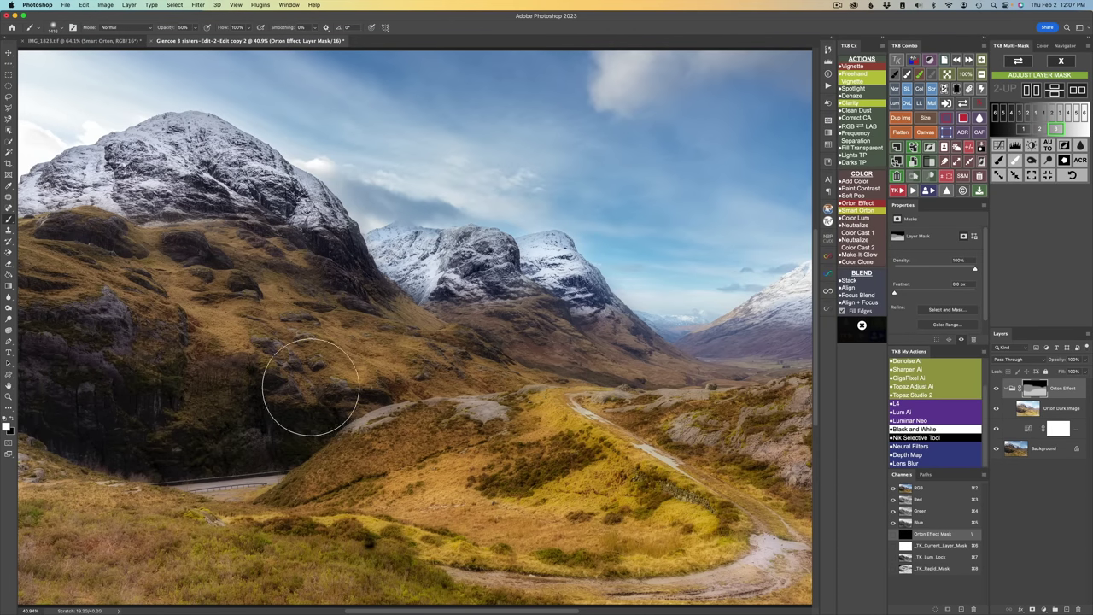
Step: Paint white on the Orton Effect group's mask over the distant mountains and sky with the brush at 20% opacity
key(8)
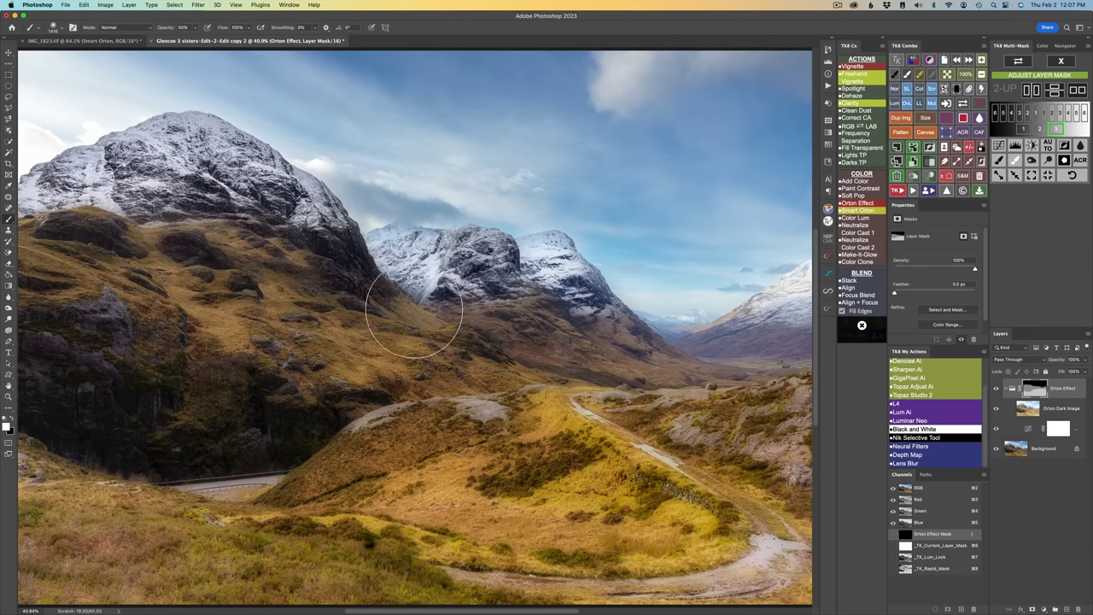
key(2)
drag(427, 248, 436, 246)
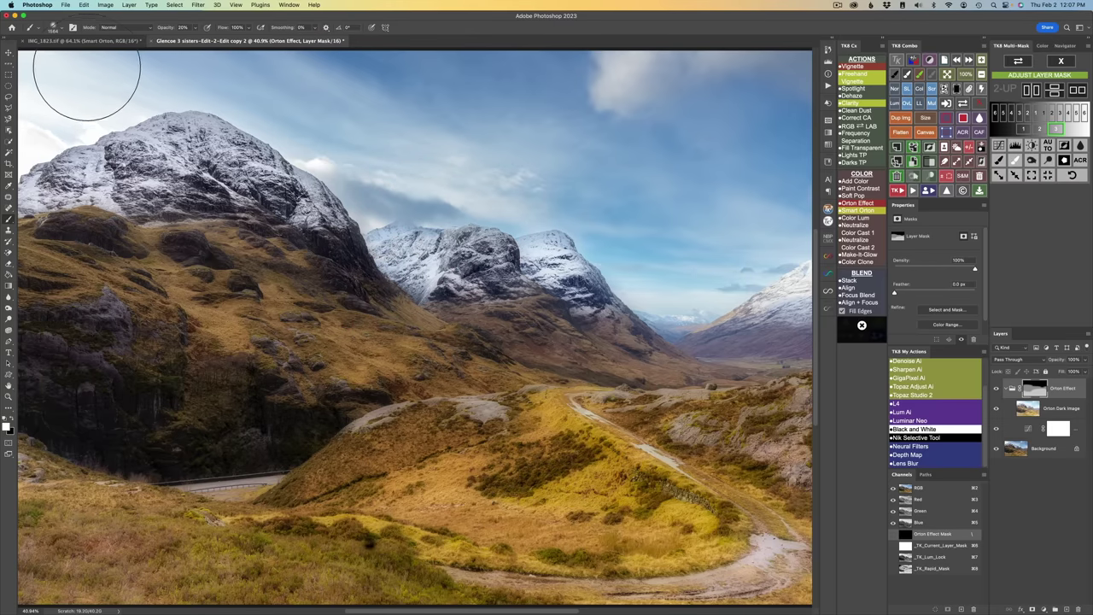
mouse_move(73, 61)
mouse_down()
mouse_move(329, 131)
mouse_move(367, 175)
mouse_move(398, 149)
mouse_move(342, 85)
mouse_move(463, 85)
mouse_move(382, 144)
mouse_move(522, 187)
mouse_move(440, 158)
mouse_move(426, 92)
mouse_move(679, 74)
mouse_move(806, 86)
mouse_move(528, 141)
mouse_move(405, 181)
mouse_move(686, 184)
mouse_move(548, 198)
mouse_move(687, 285)
mouse_move(778, 227)
mouse_move(718, 283)
mouse_move(774, 173)
mouse_move(733, 63)
mouse_up()
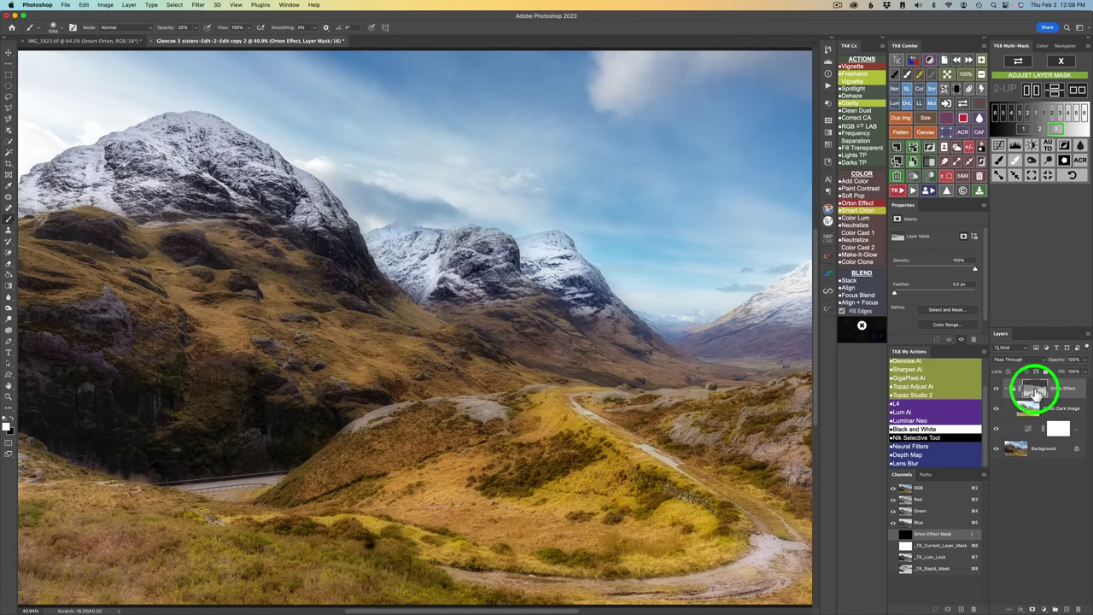
Step: View the Orton Effect group's mask on its own, and compare the photo with the group hidden and shown
click(962, 100)
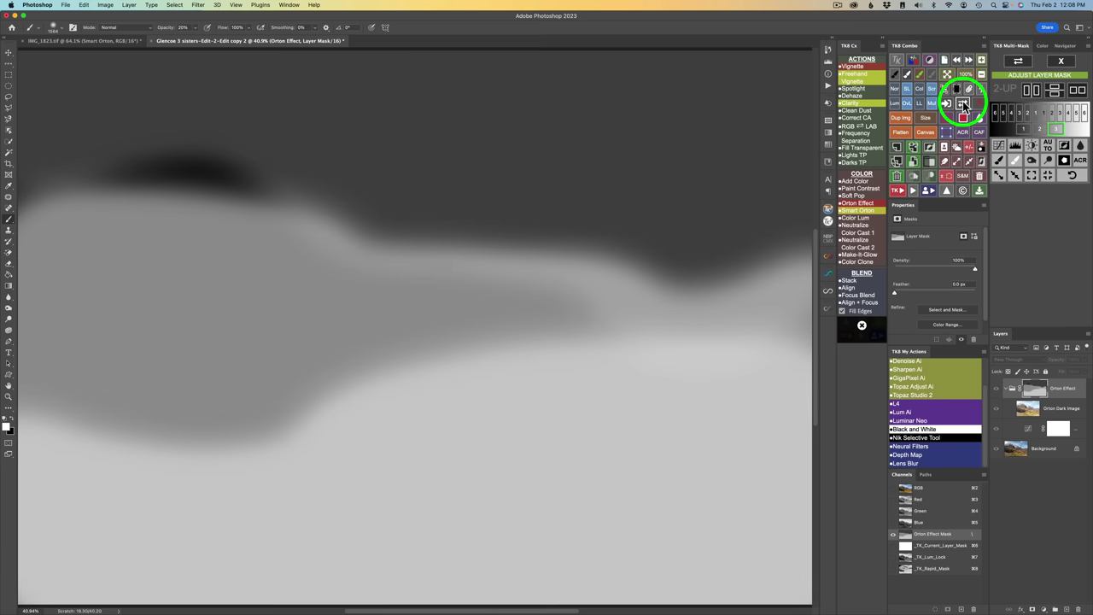
click(962, 100)
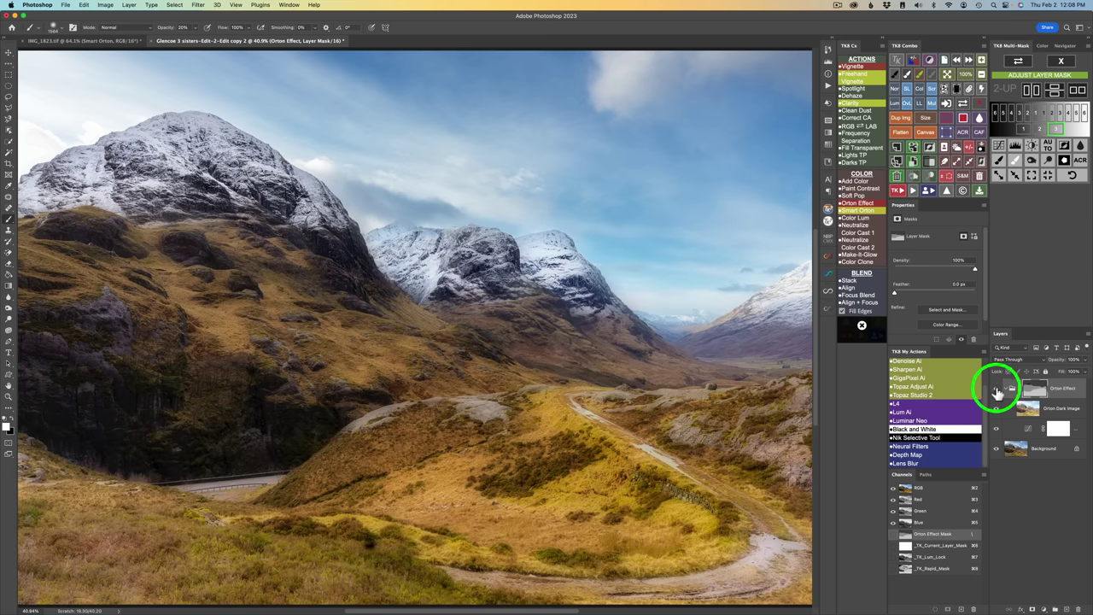
click(995, 388)
click(995, 388)
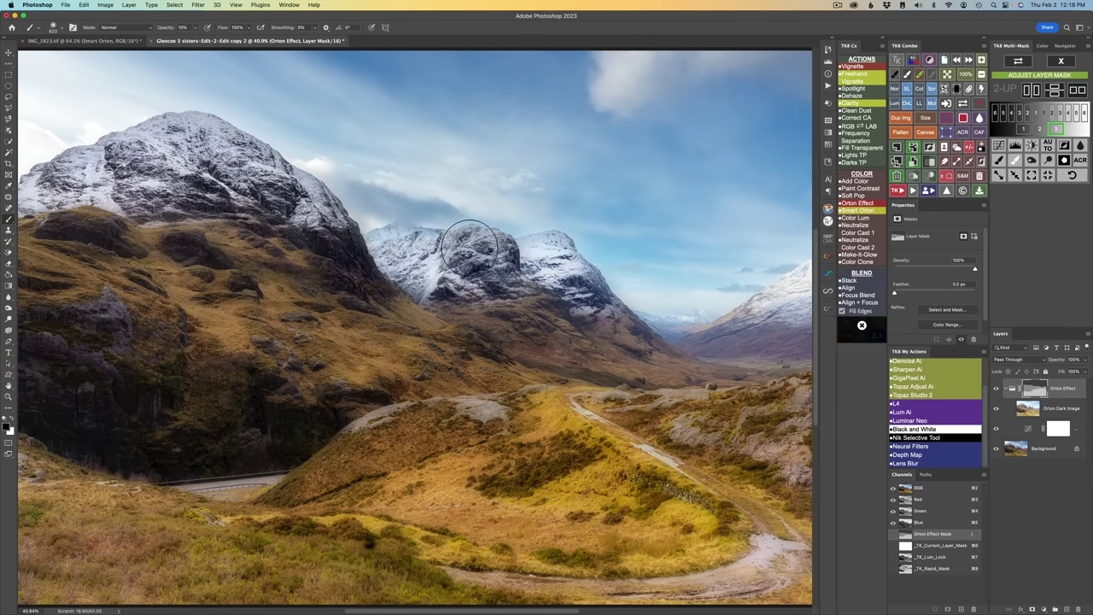
Step: Paint black at 70% brush opacity on the Orton Effect mask over the large snowy mountain and compare the photo with the group hidden and shown
key(7)
mouse_move(266, 221)
mouse_down()
mouse_move(231, 183)
mouse_move(248, 188)
mouse_move(241, 180)
mouse_move(197, 154)
mouse_move(58, 181)
mouse_move(203, 151)
mouse_move(239, 172)
mouse_up()
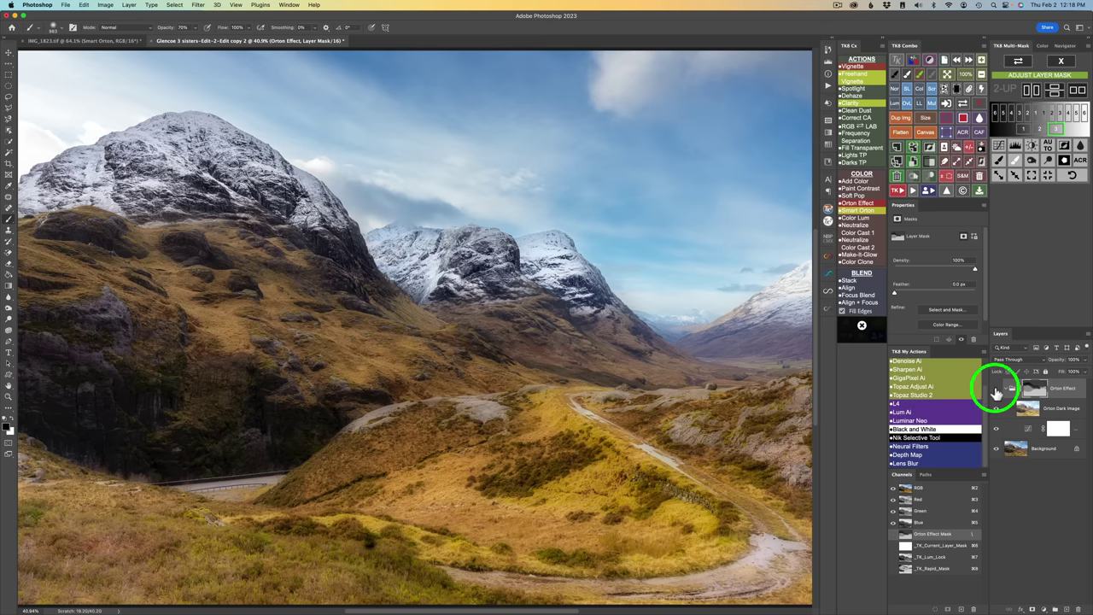
click(997, 391)
click(997, 391)
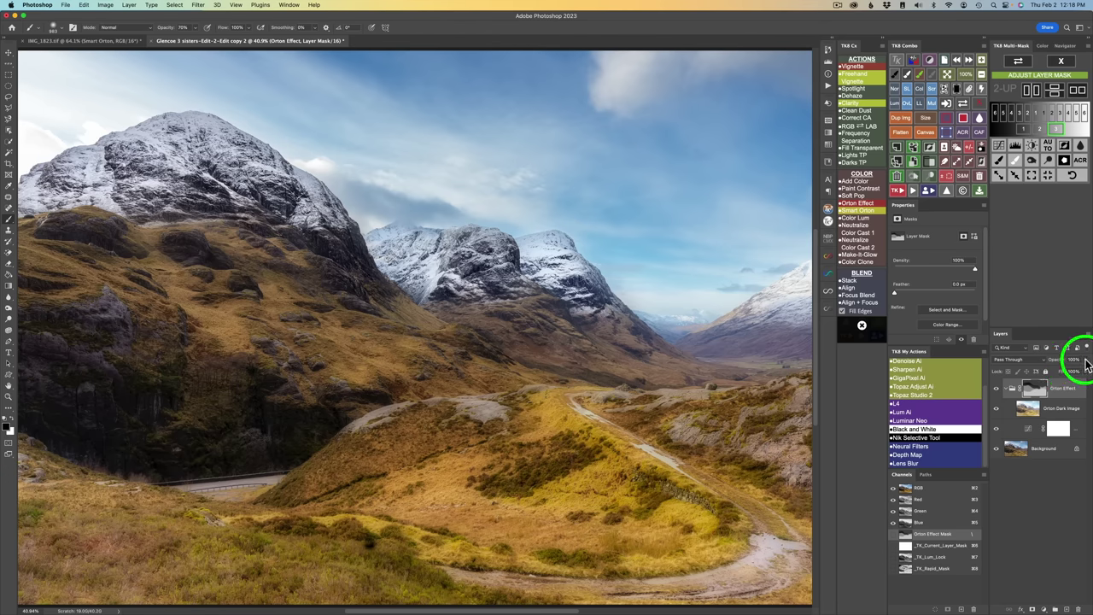
Step: Preview the Orton Effect group's opacity control, and compare the photo with its layer mask disabled and enabled
mouse_move(1086, 363)
mouse_down()
mouse_move(1072, 374)
mouse_move(1083, 372)
mouse_up()
click(1048, 502)
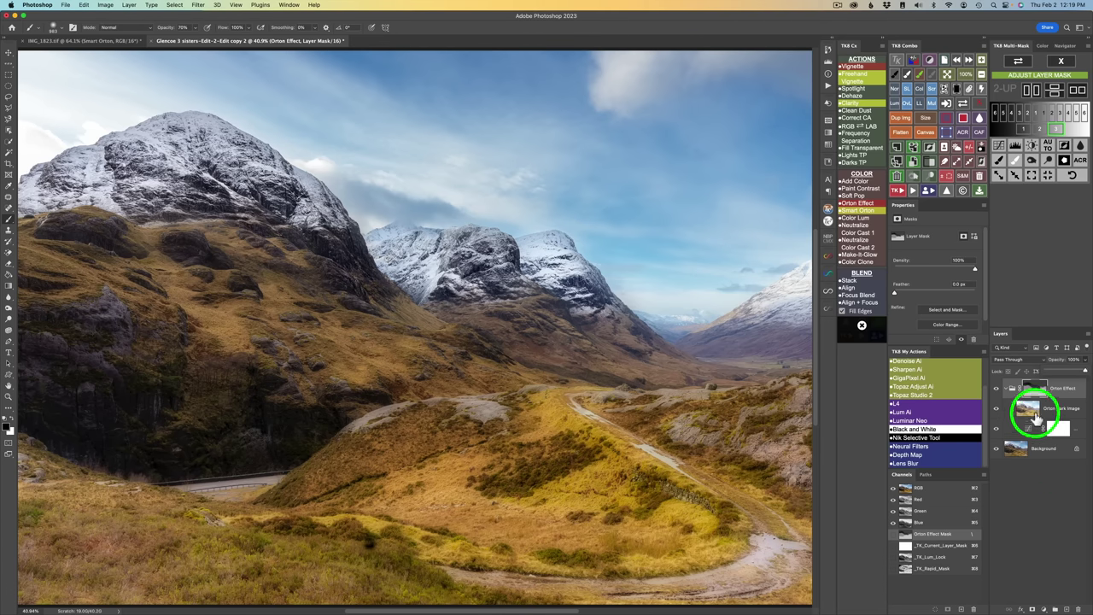
click(980, 104)
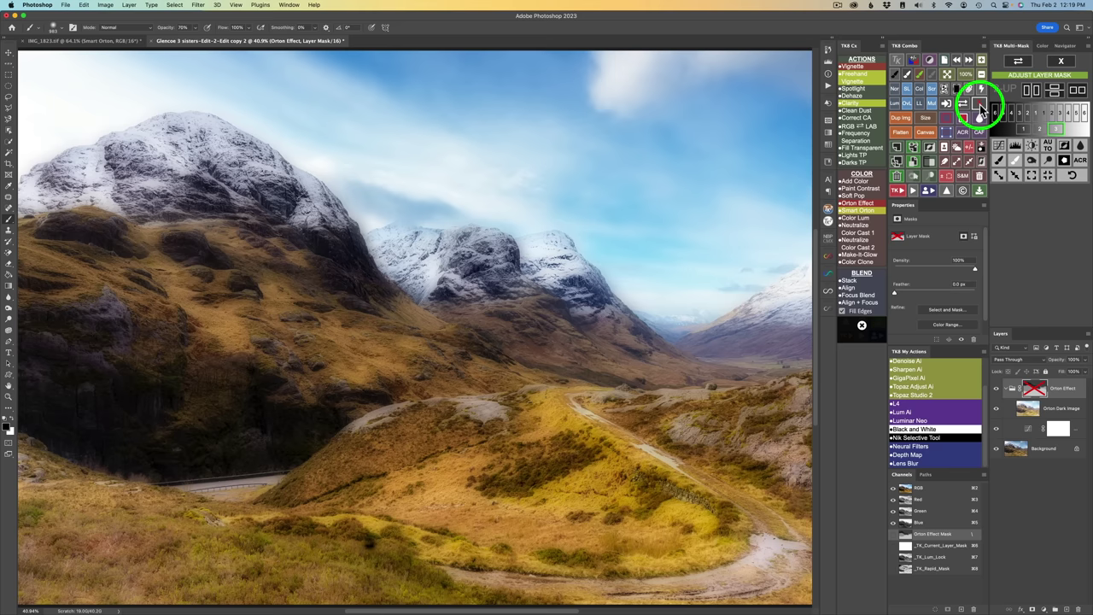
click(979, 104)
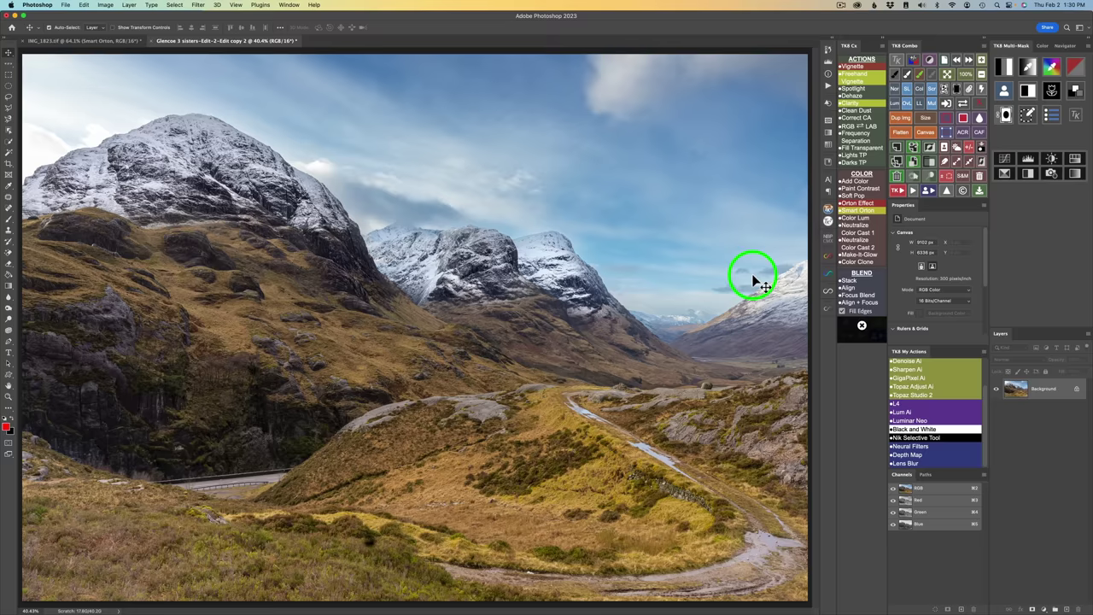
Step: Run the Smart Orton action on the original photo with a Gaussian Blur radius of 75 pixels
click(858, 212)
click(862, 210)
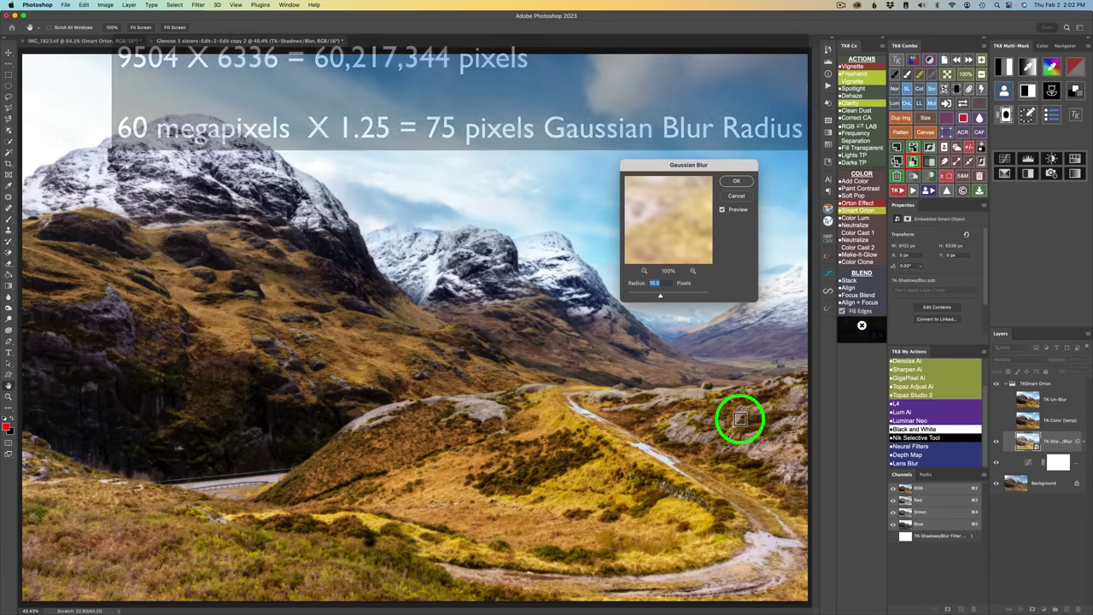
text(75)
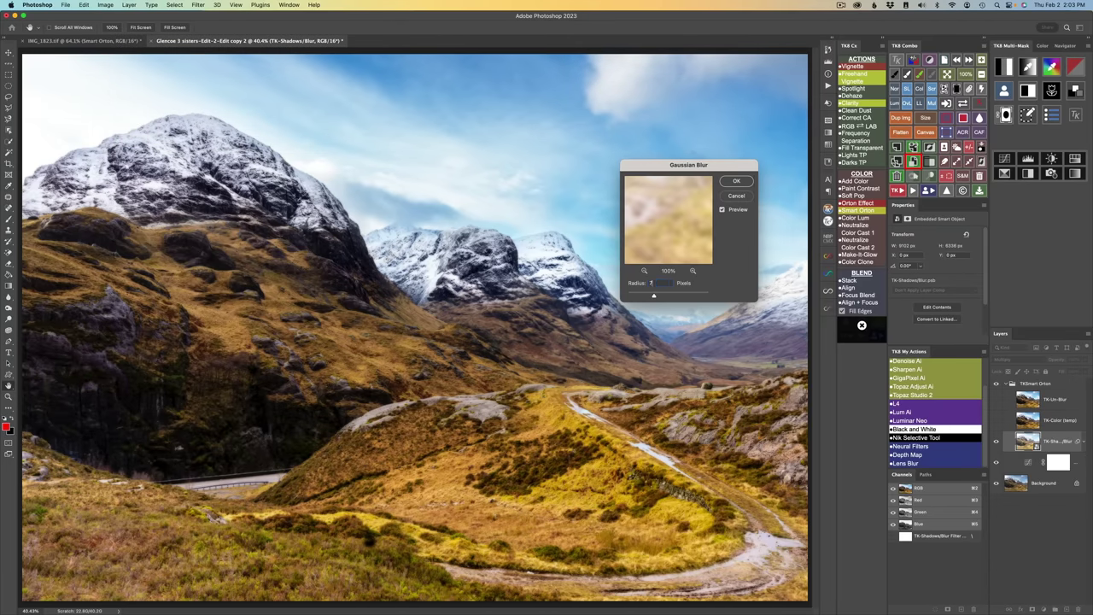
click(738, 181)
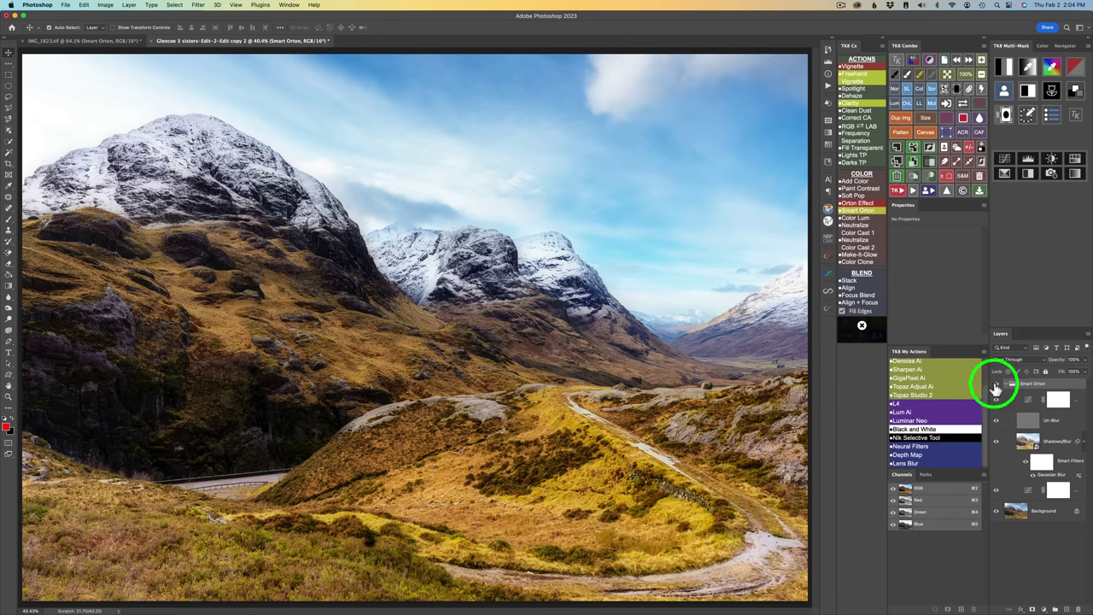
Step: Compare the photo with the Smart Orton group hidden and shown, and preview the group at different opacities
click(996, 385)
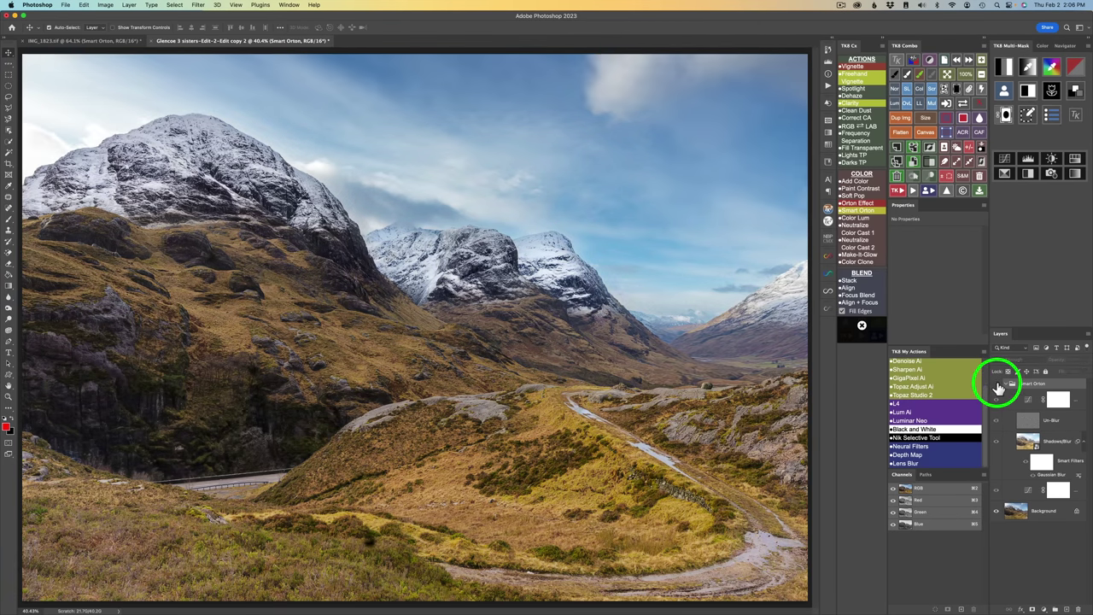
click(996, 384)
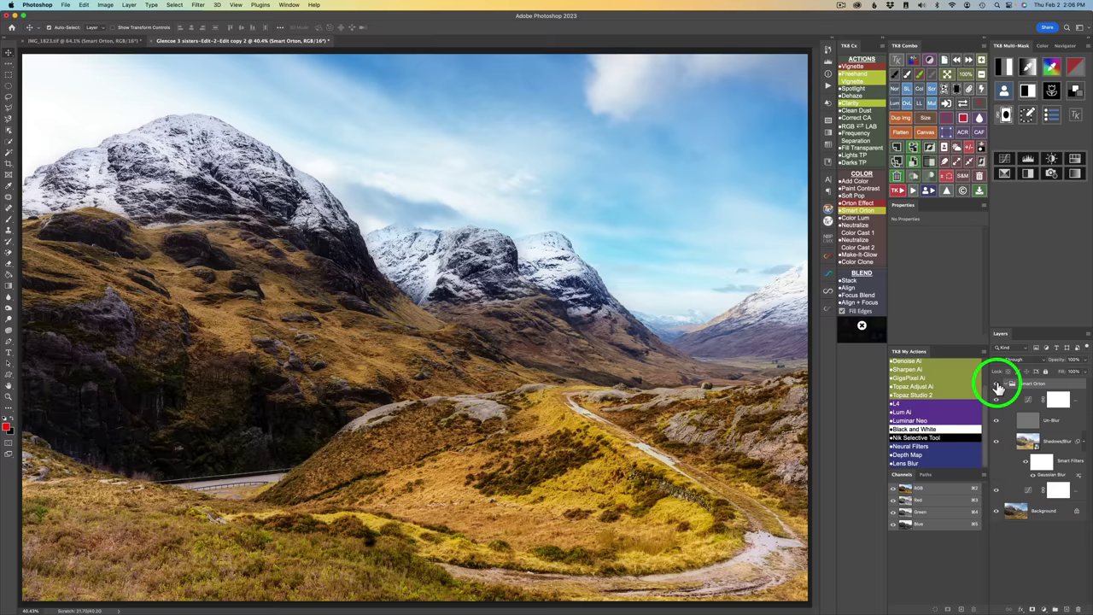
click(1059, 397)
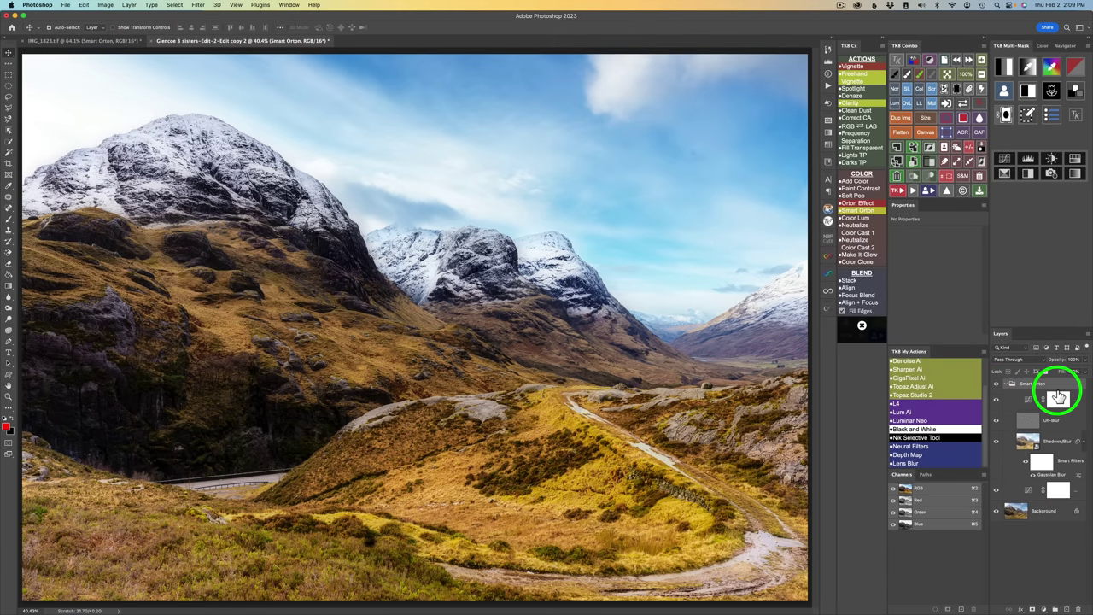
click(1022, 388)
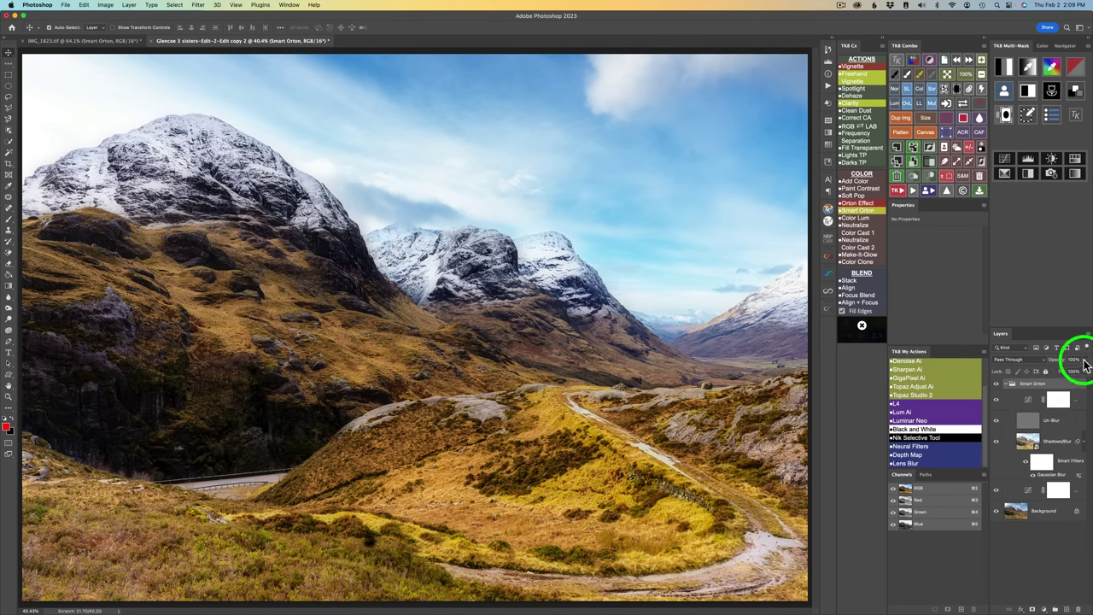
click(1086, 362)
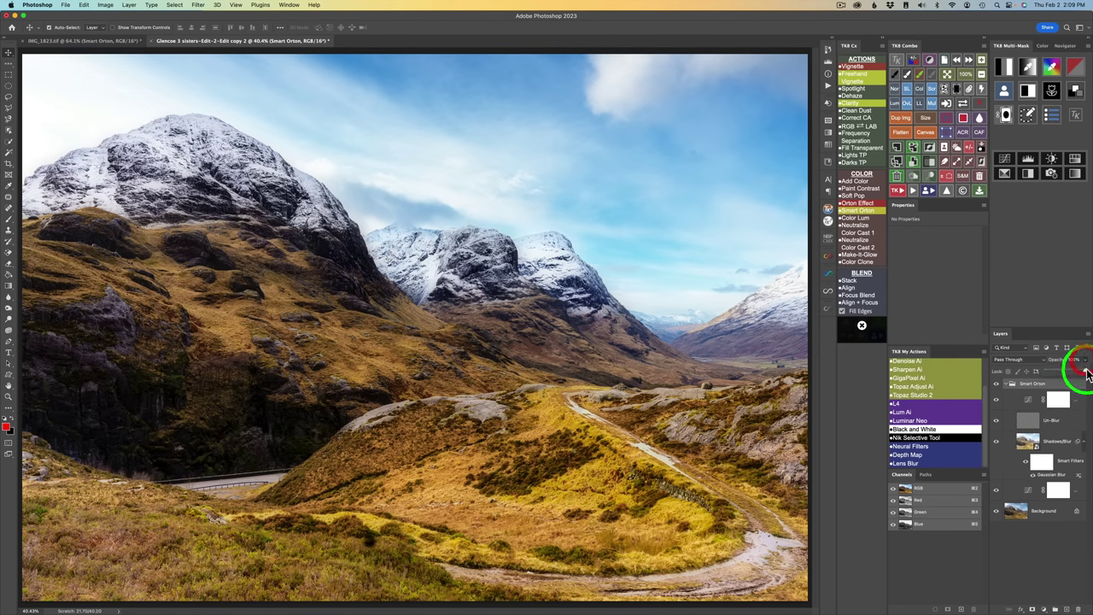
drag(1087, 371, 1032, 428)
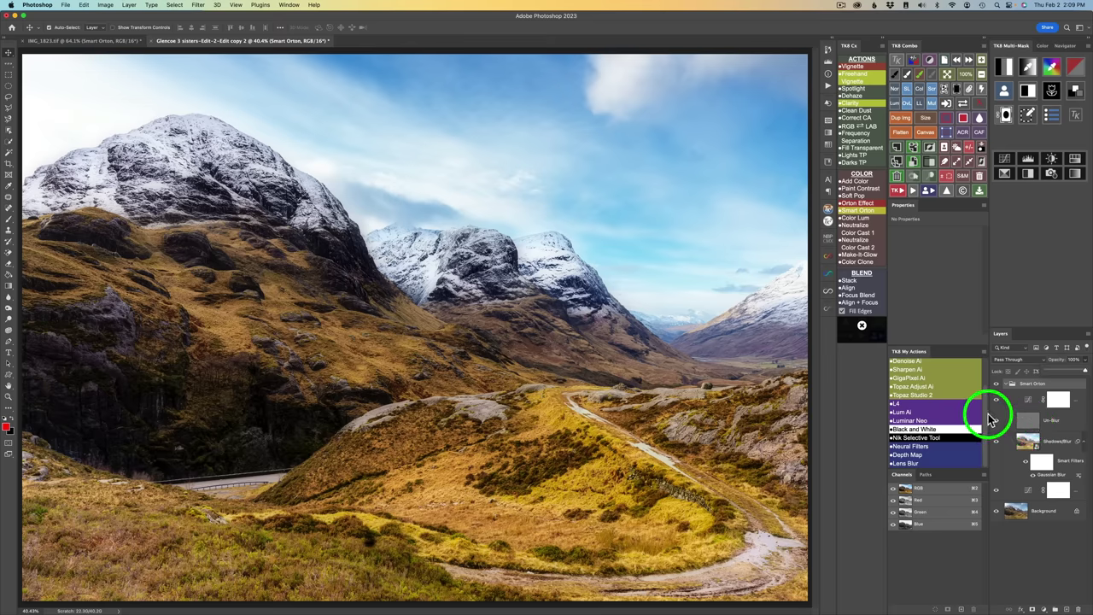
Step: Widen the layer list to show full layer names and set the Shadows/Blur layer's opacity to 90%
drag(989, 414, 957, 411)
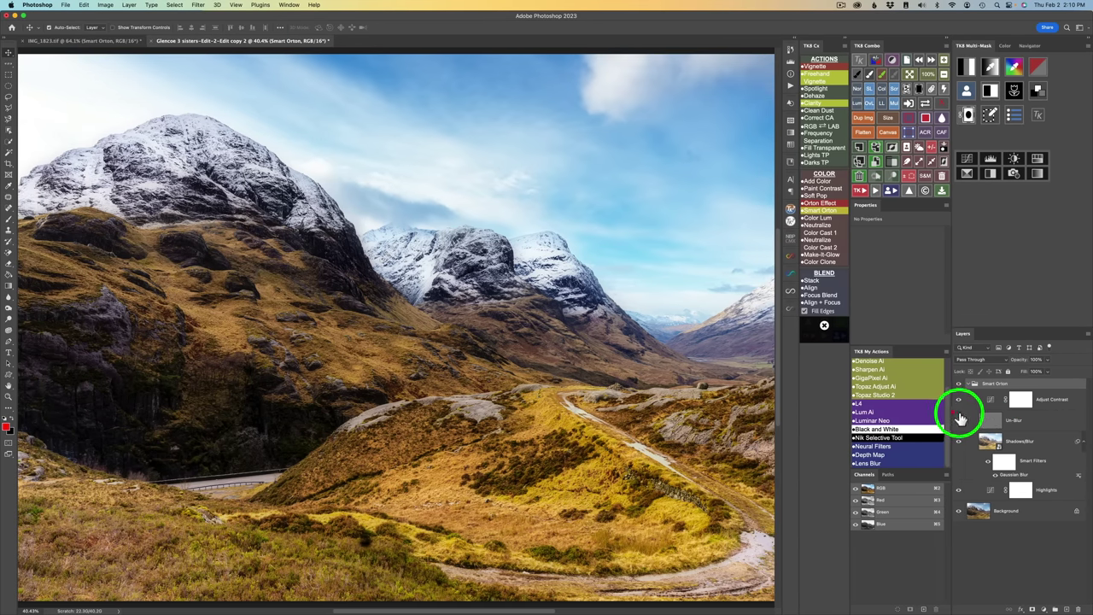
click(910, 74)
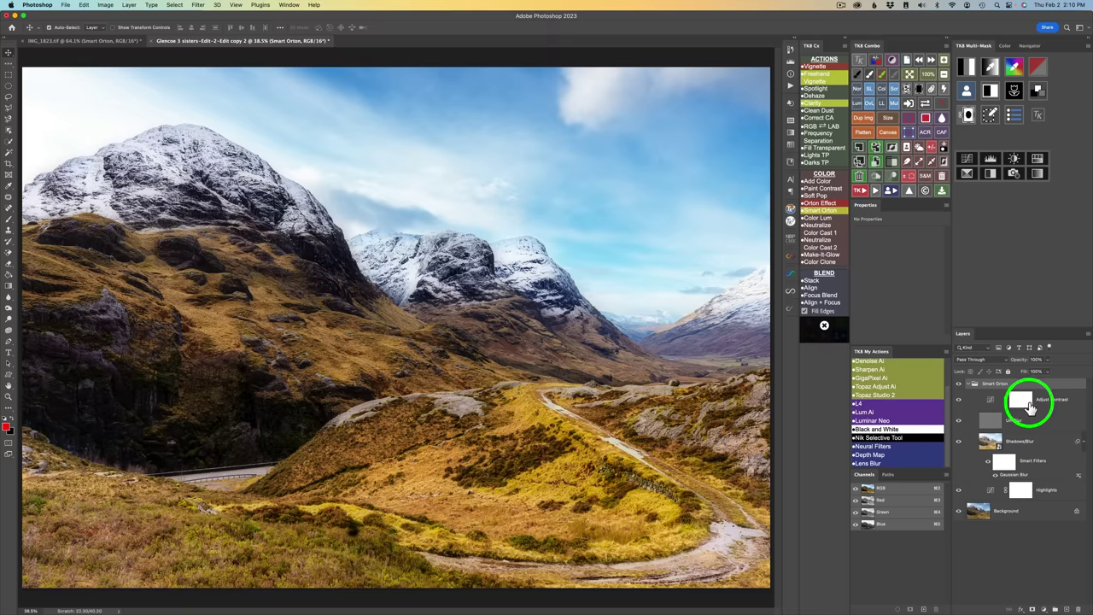
click(1036, 445)
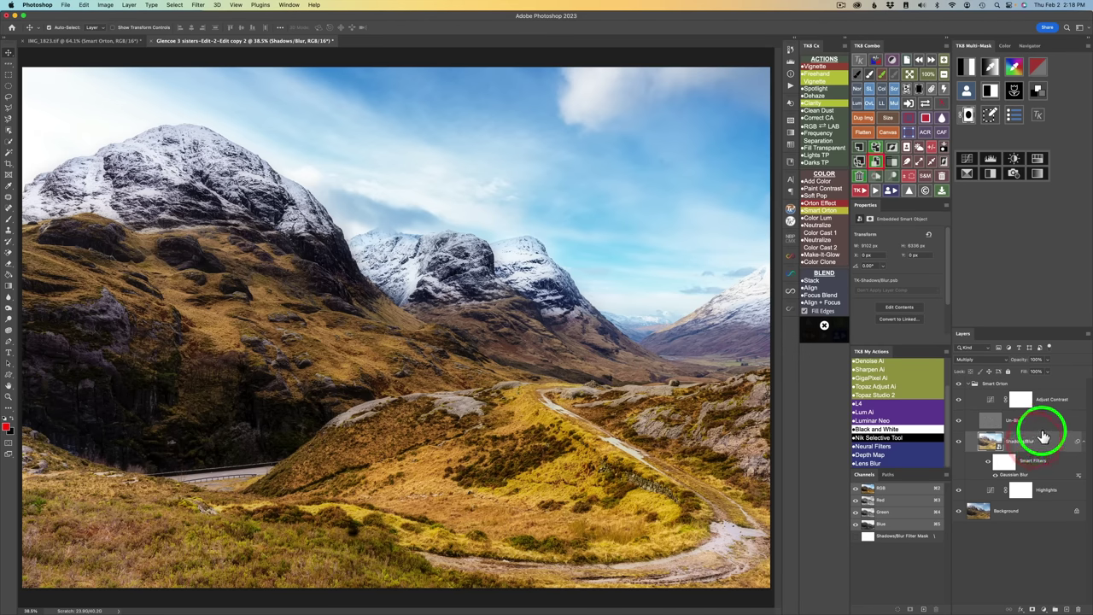
drag(1047, 359, 1041, 375)
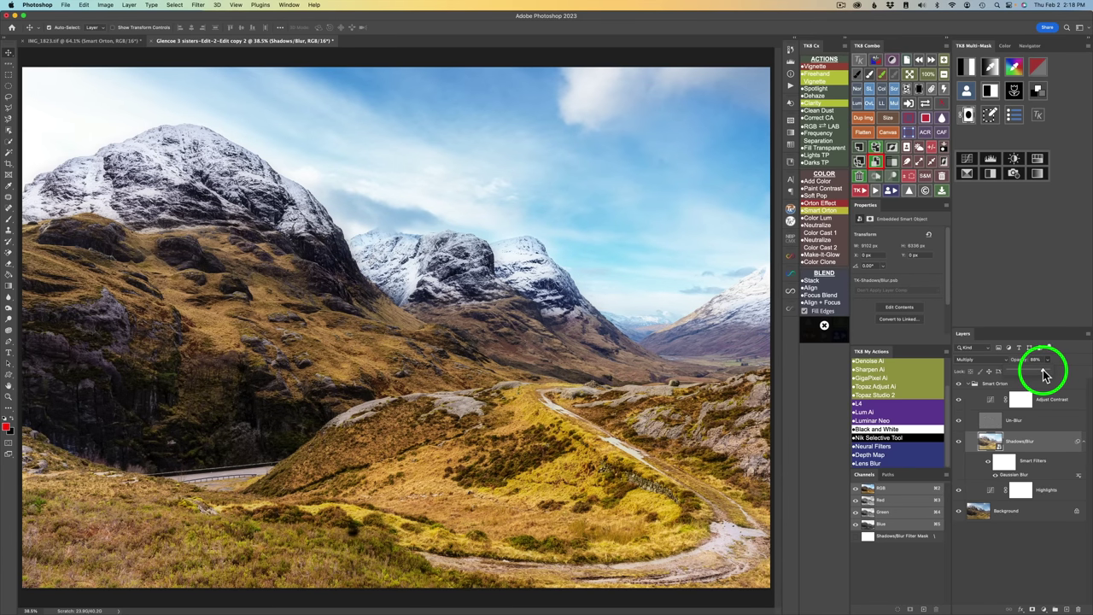
drag(1042, 376, 1046, 376)
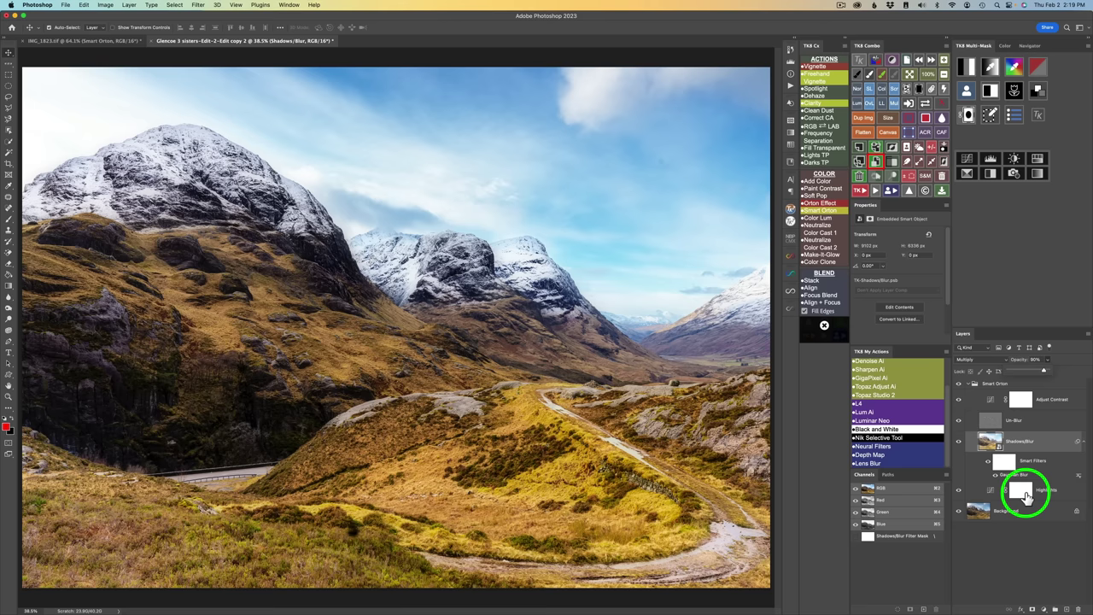
Step: Slightly lower the opacity of the Highlights layer in the Smart Orton group
click(1022, 492)
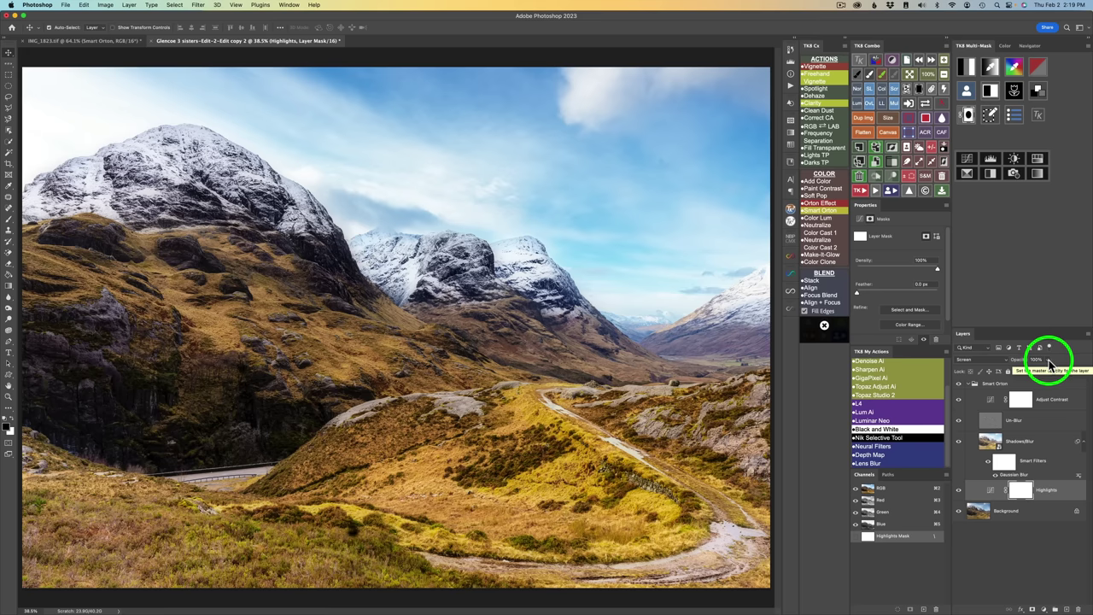
click(1048, 361)
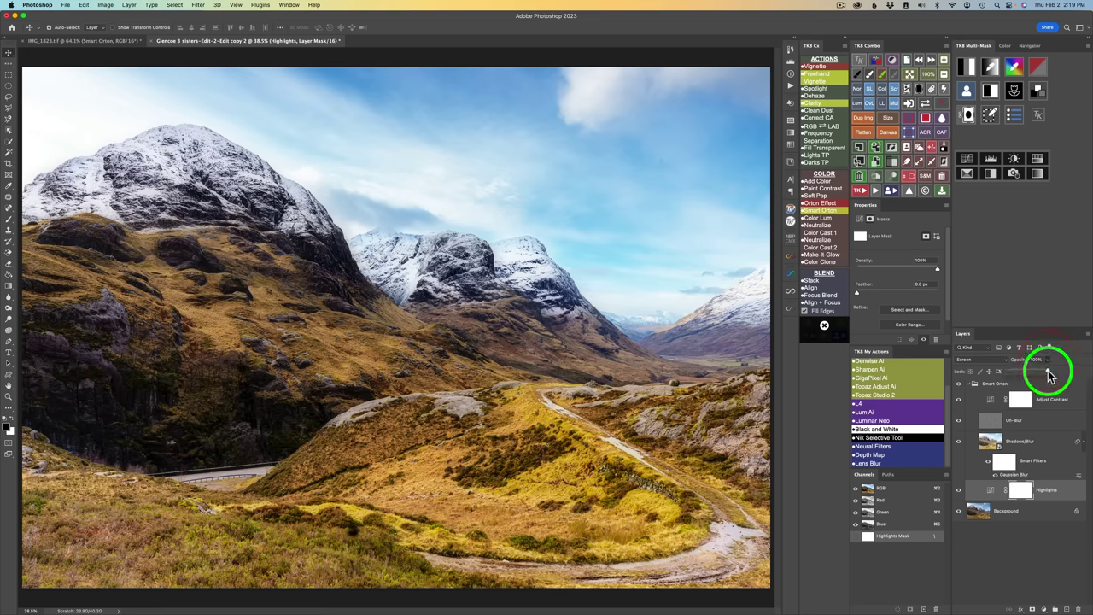
mouse_move(1050, 376)
mouse_down()
mouse_move(1035, 376)
mouse_move(1048, 373)
mouse_up()
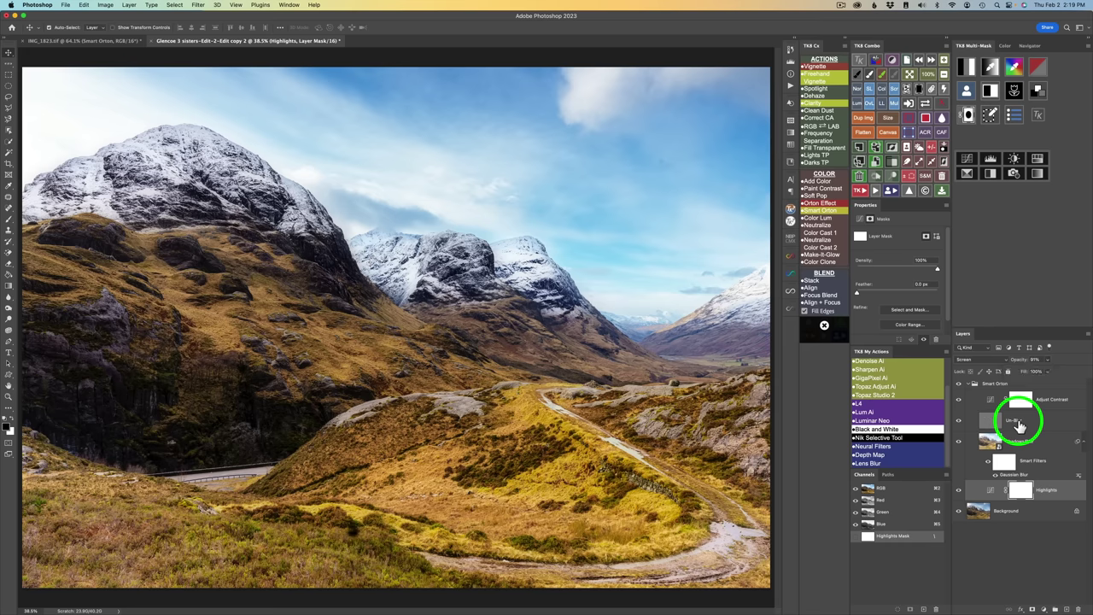
Step: Set the Un-Blur layer's opacity to 45% and compare the photo with the Smart Orton group hidden and shown
click(1018, 425)
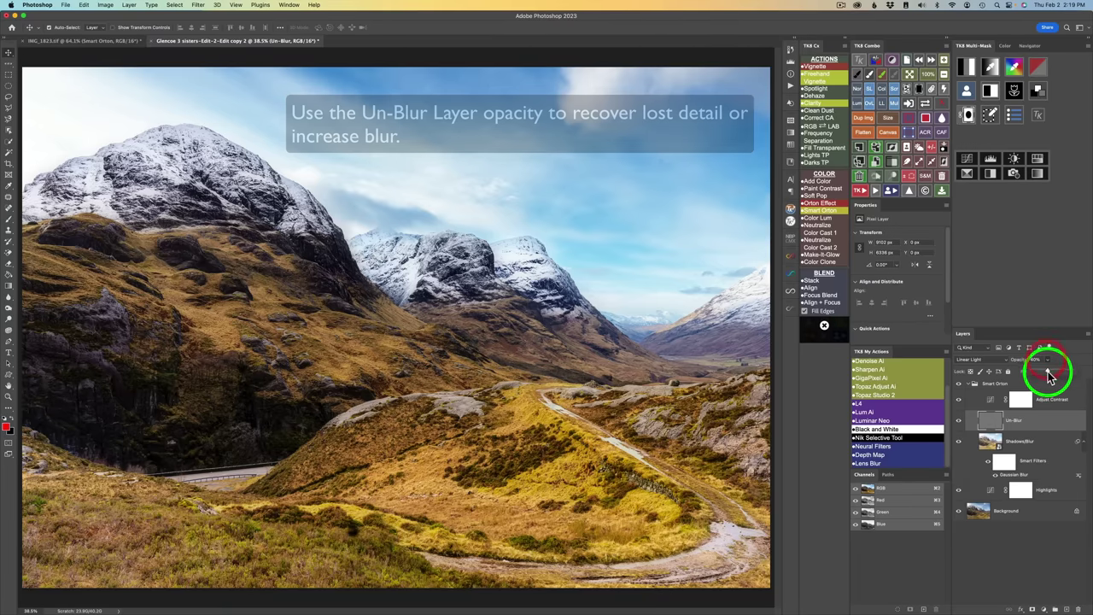
mouse_move(1050, 375)
mouse_down()
mouse_move(1063, 376)
mouse_move(1041, 373)
mouse_move(1050, 373)
mouse_up()
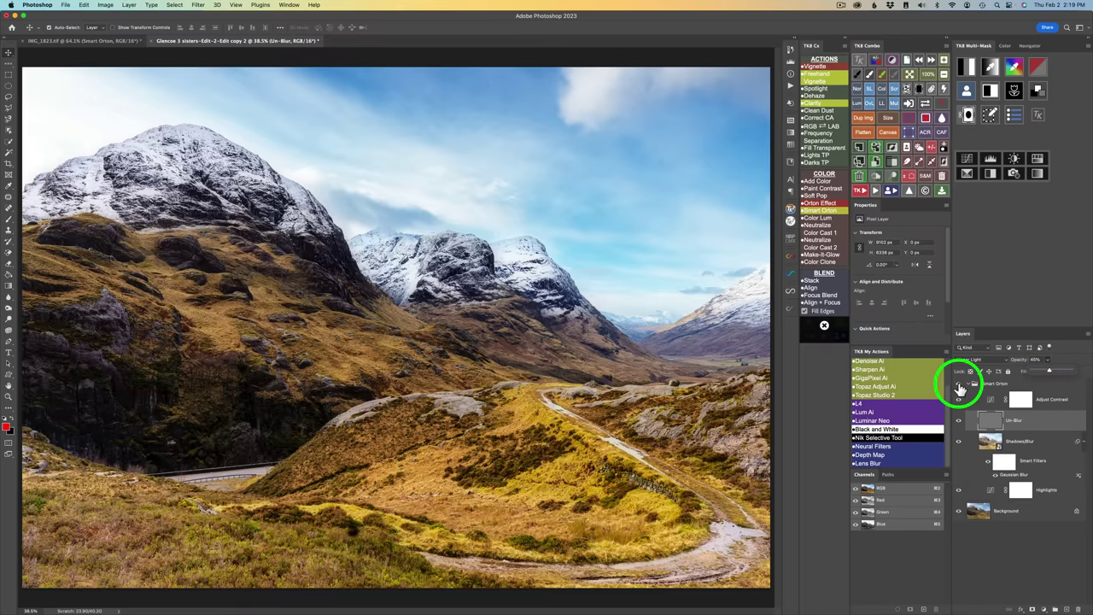
click(958, 386)
click(958, 386)
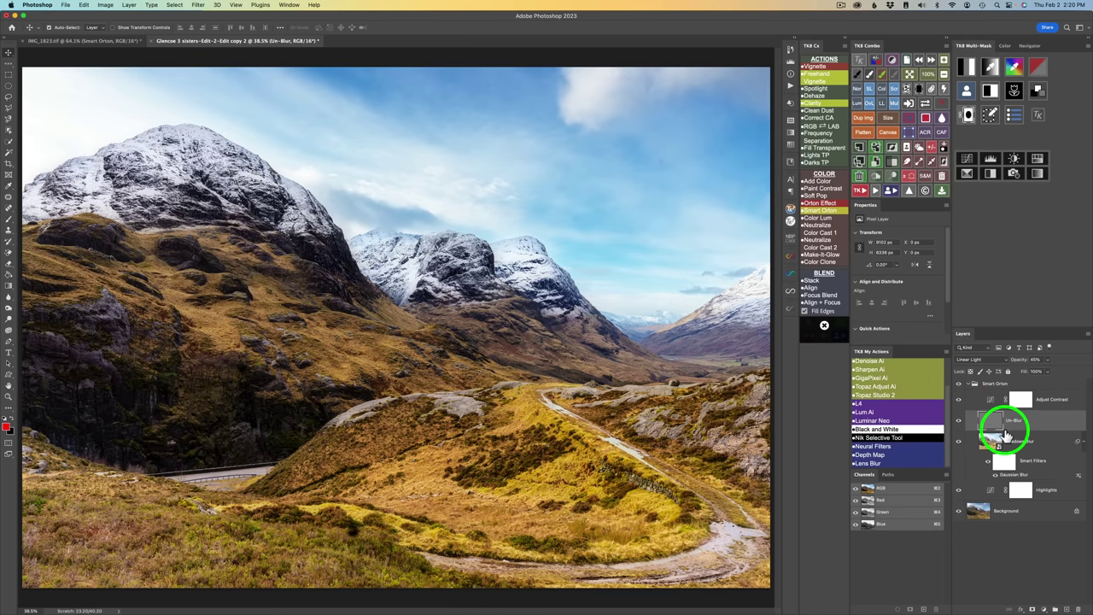
Step: Adjust the tone curve of the Adjust Contrast layer in the Smart Orton group by moving a point in its shadows
drag(1007, 436, 994, 403)
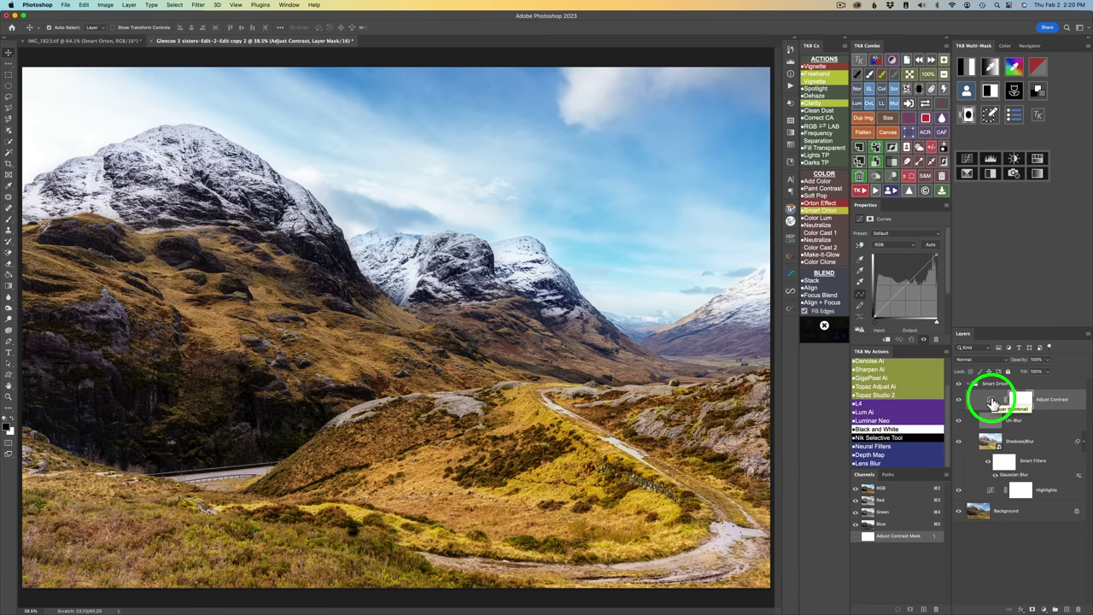
drag(900, 345, 901, 366)
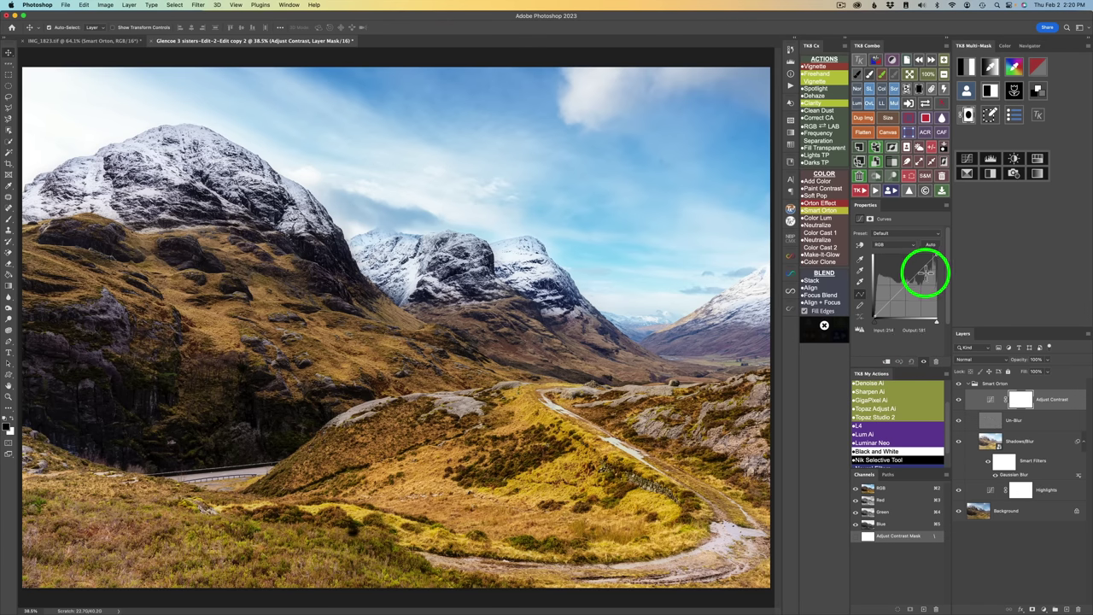
drag(918, 272, 894, 295)
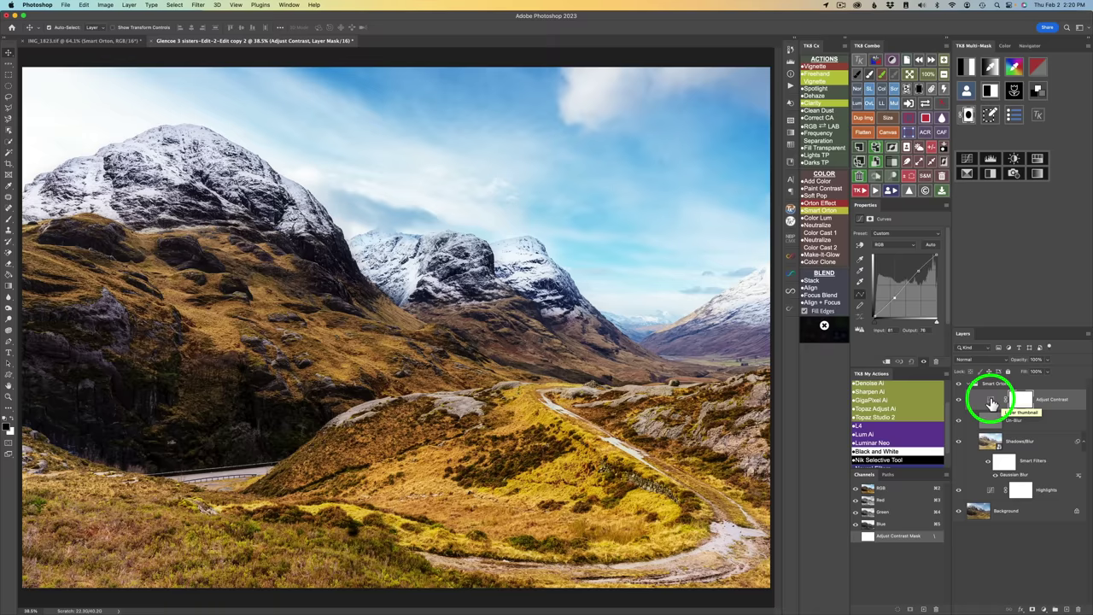
Step: Set the Gaussian Blur smart filter's radius on the Shadows/Blur layer to 75 pixels
double_click(1012, 475)
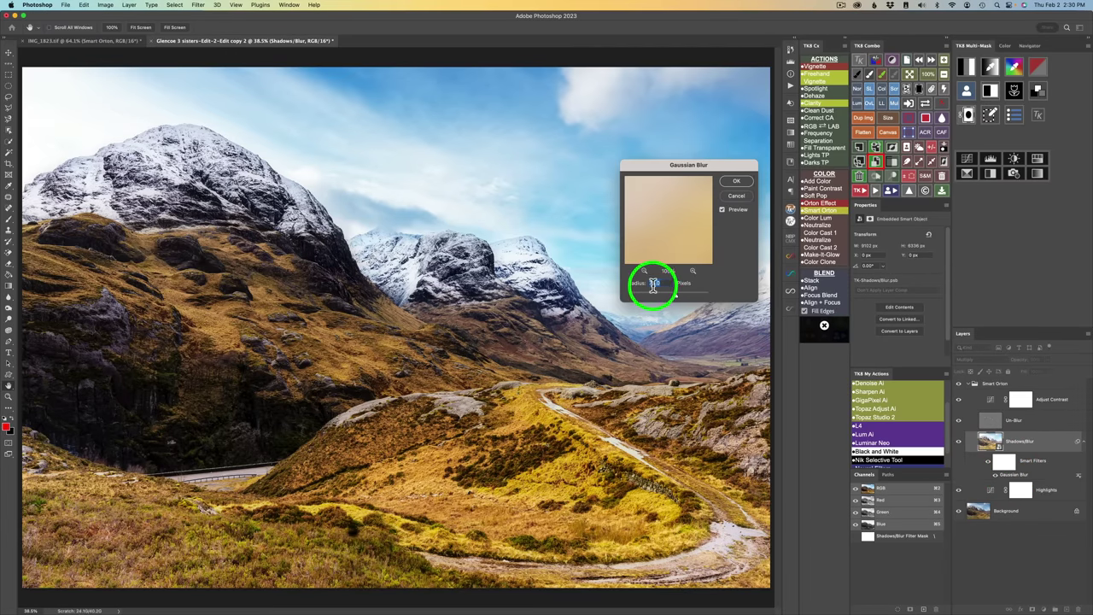
drag(653, 285, 681, 298)
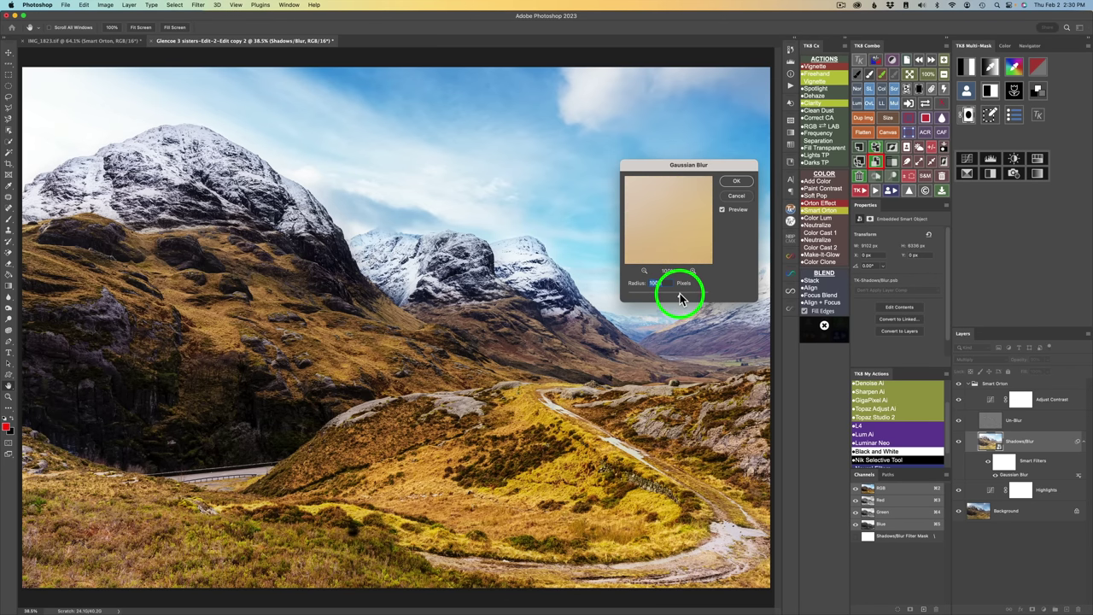
click(672, 285)
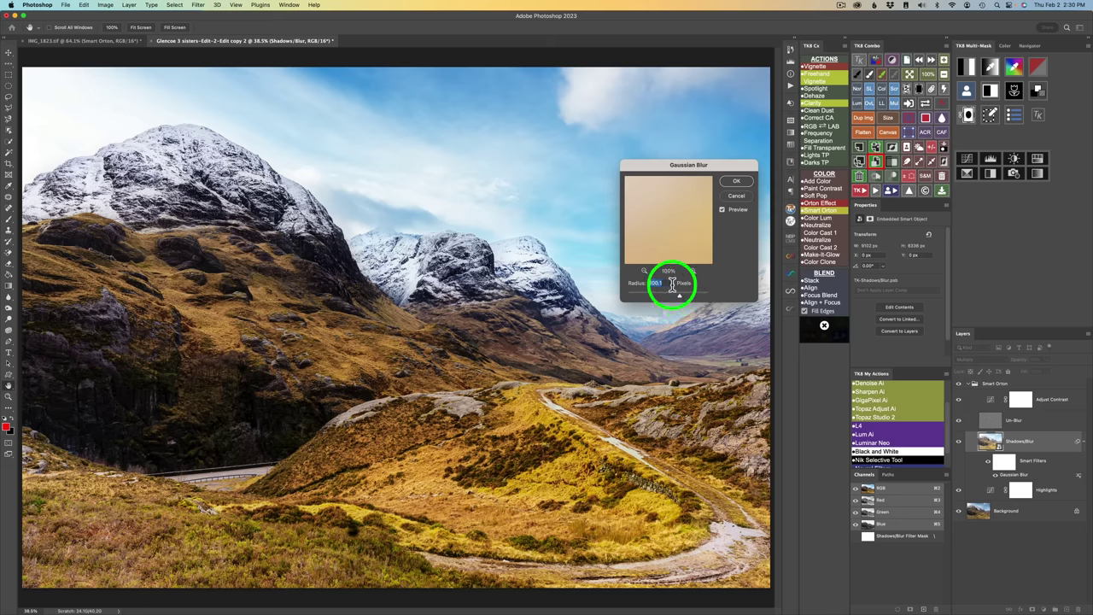
text(75)
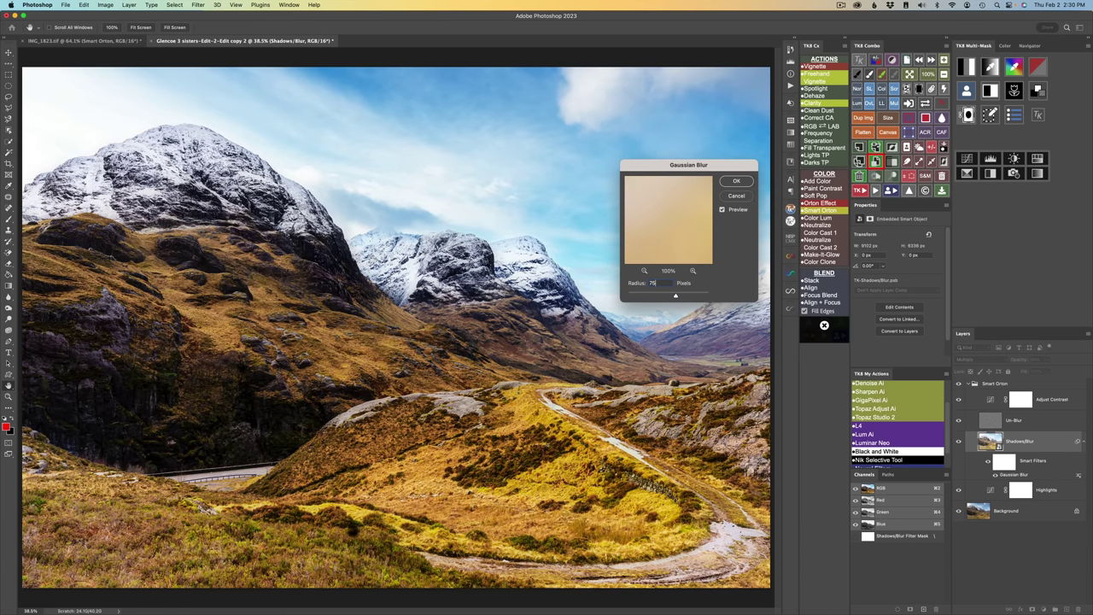
click(733, 183)
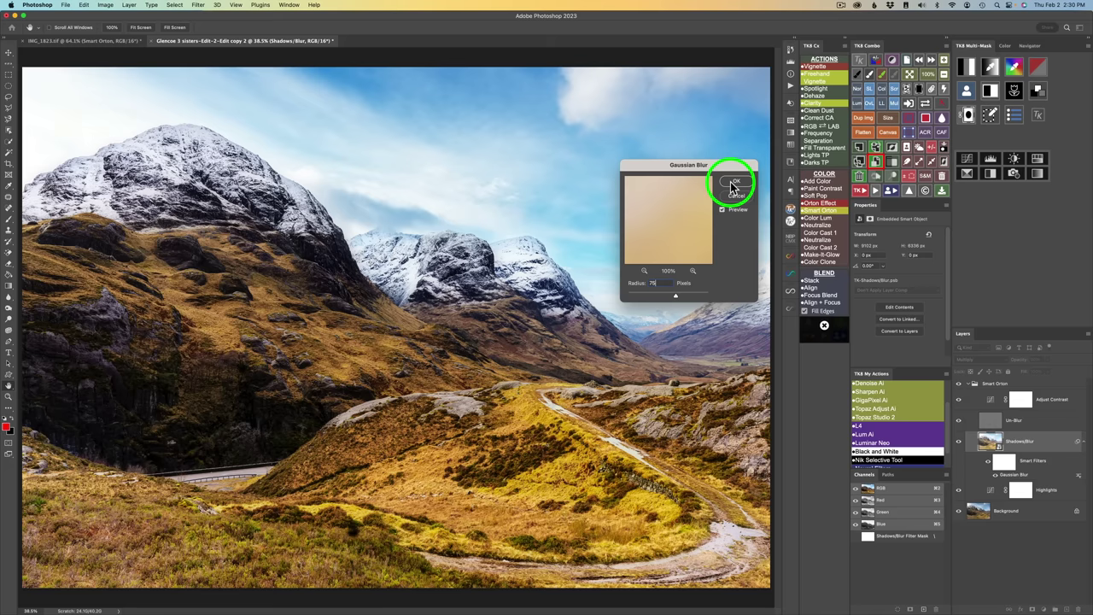
click(732, 185)
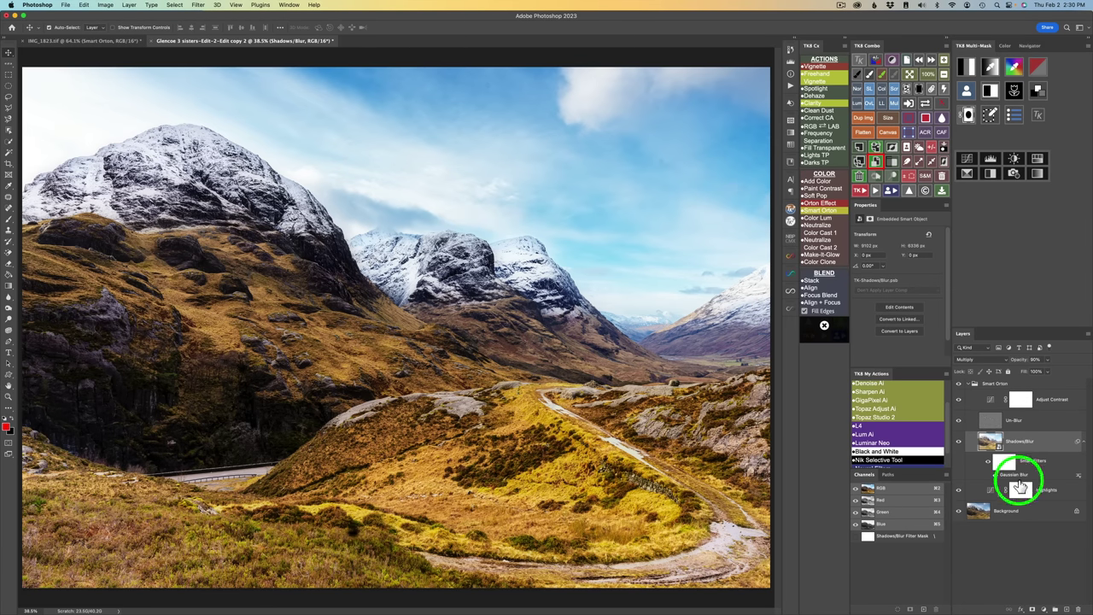
Step: Add a mask to the Smart Orton group, try a lights mask and midtones masks 2 and 3, and keep midtones 3
click(999, 386)
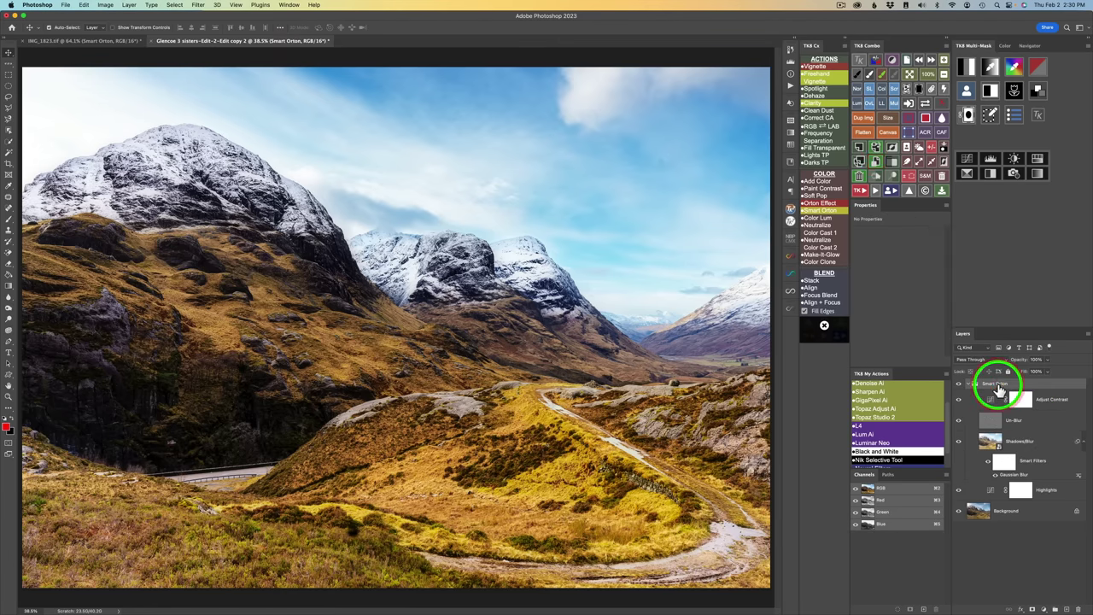
click(968, 118)
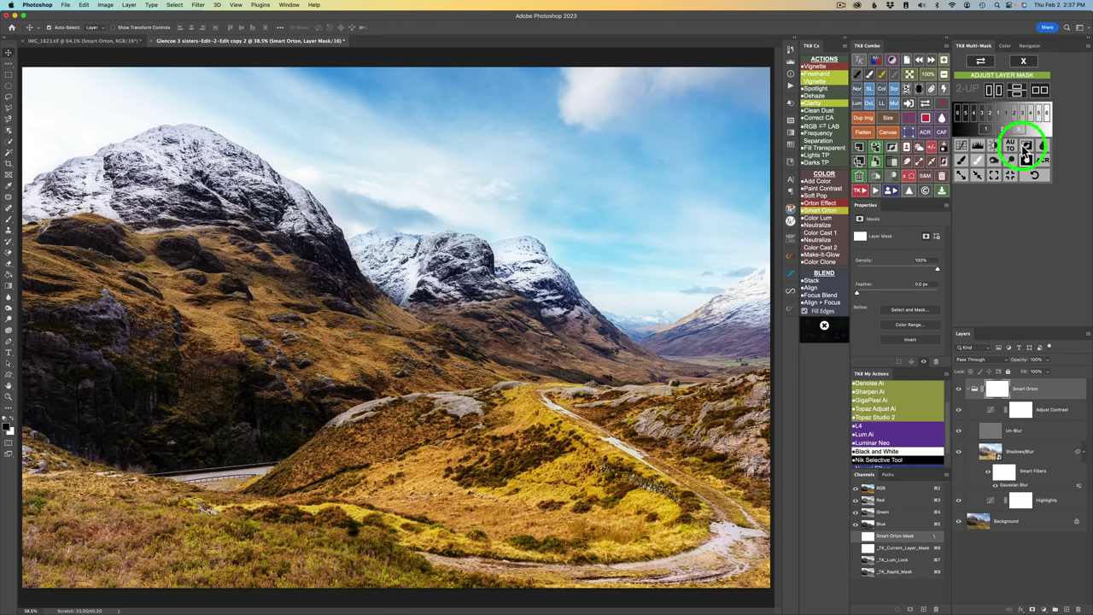
click(1007, 116)
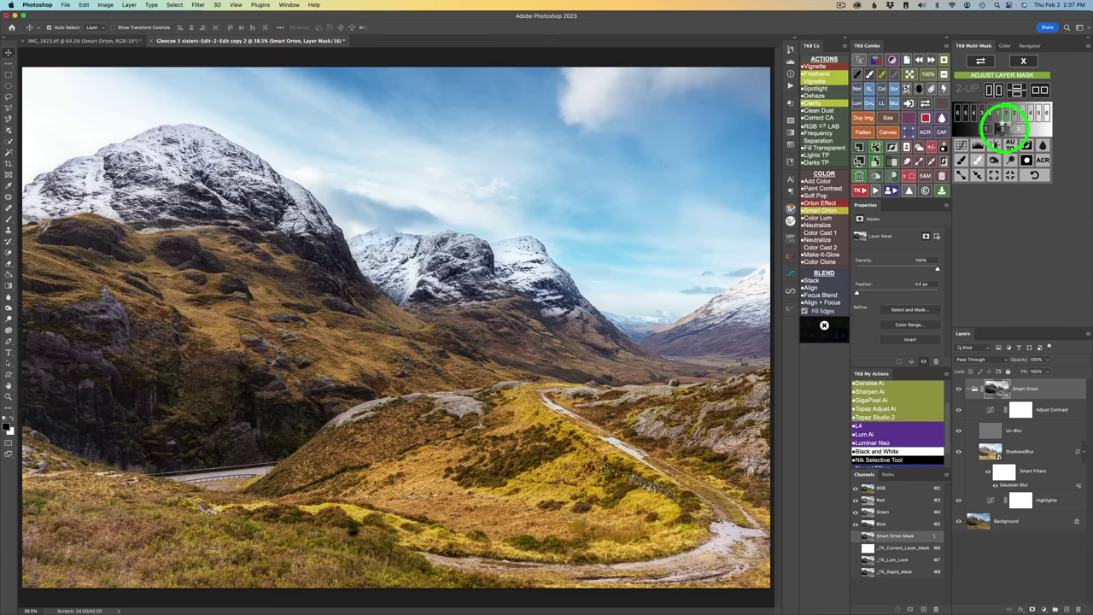
click(1002, 128)
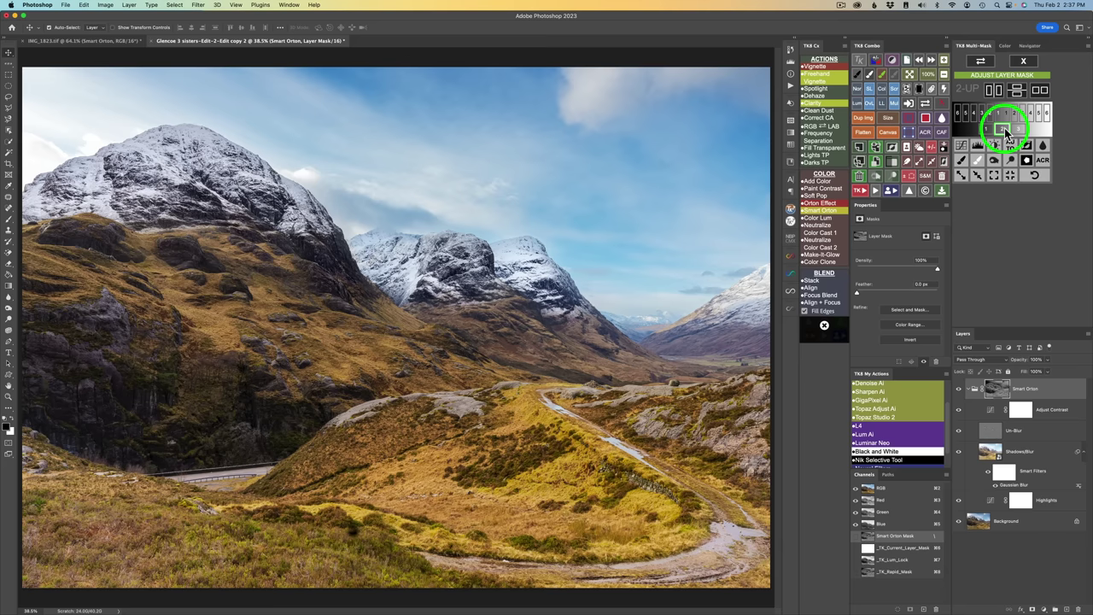
click(1021, 131)
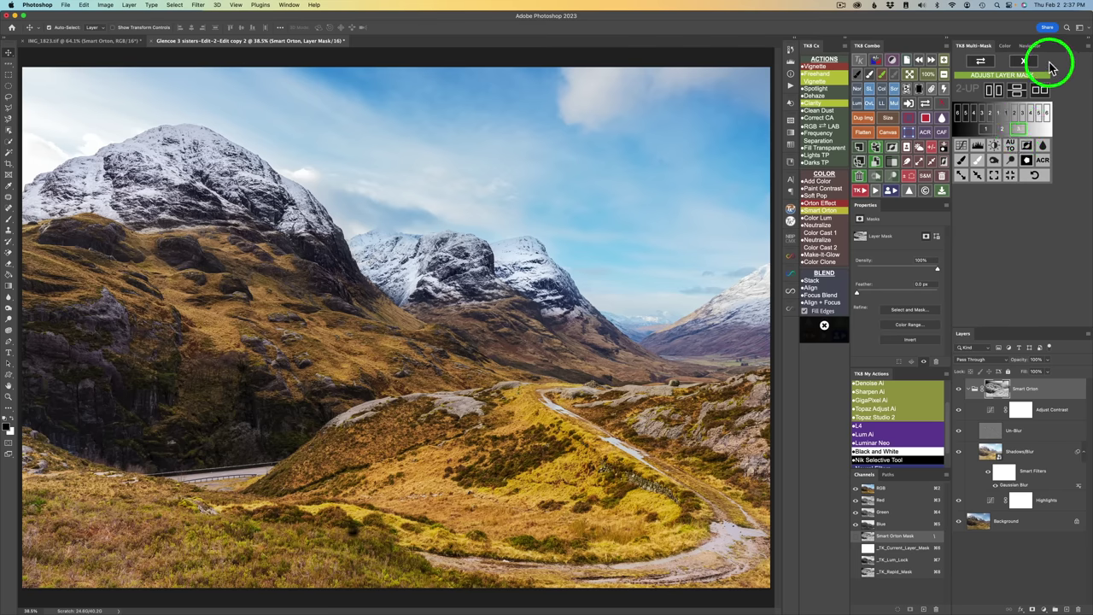
click(1023, 60)
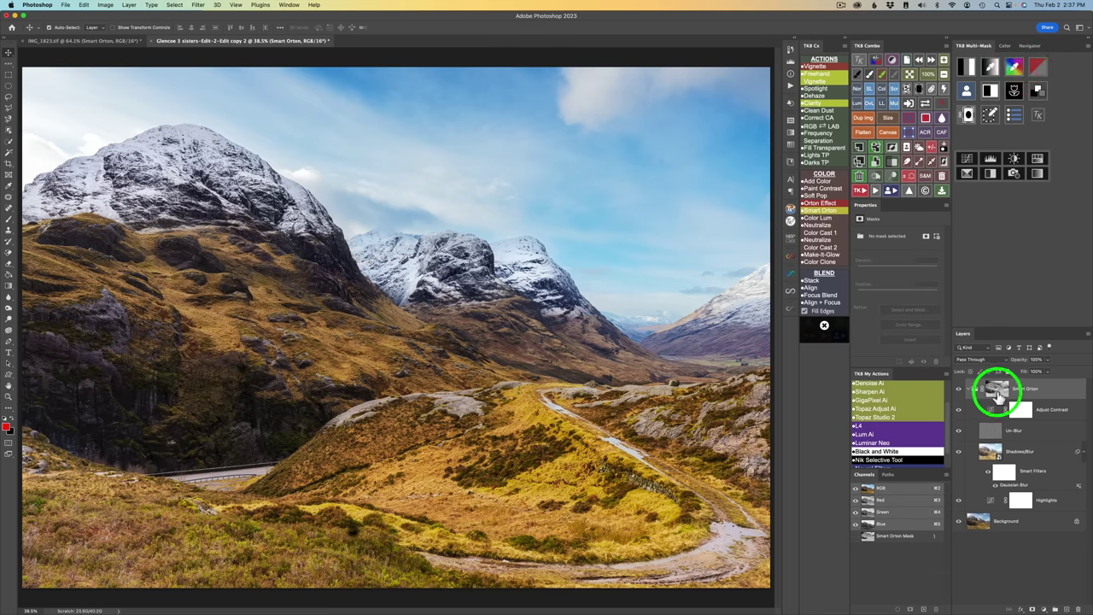
Step: Add a black layer mask to the Smart Orton group to hide the effect on the landscape
click(908, 92)
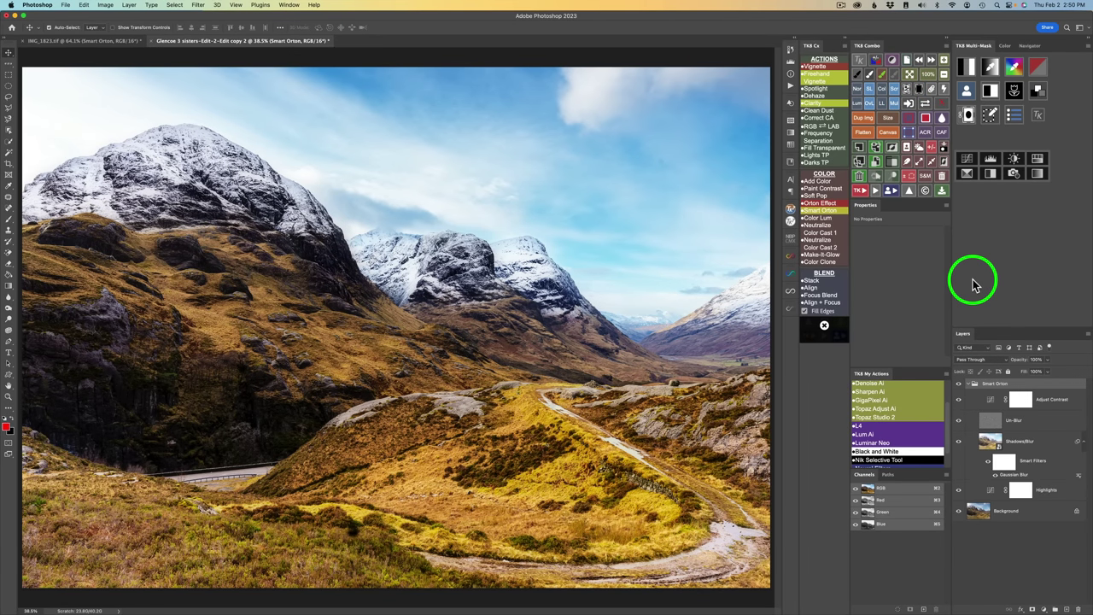
click(923, 92)
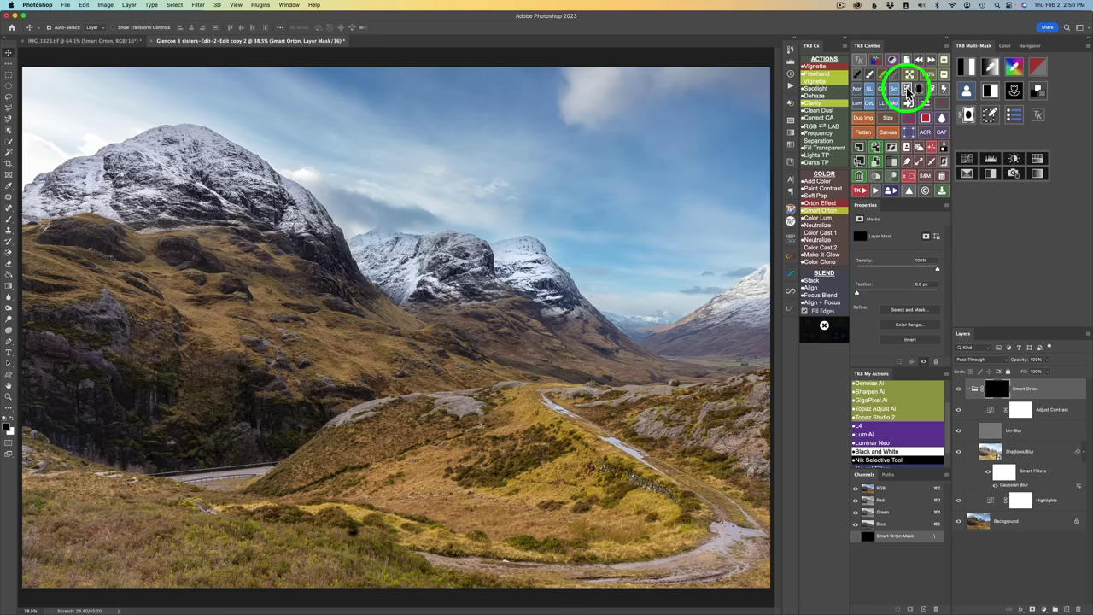
click(907, 88)
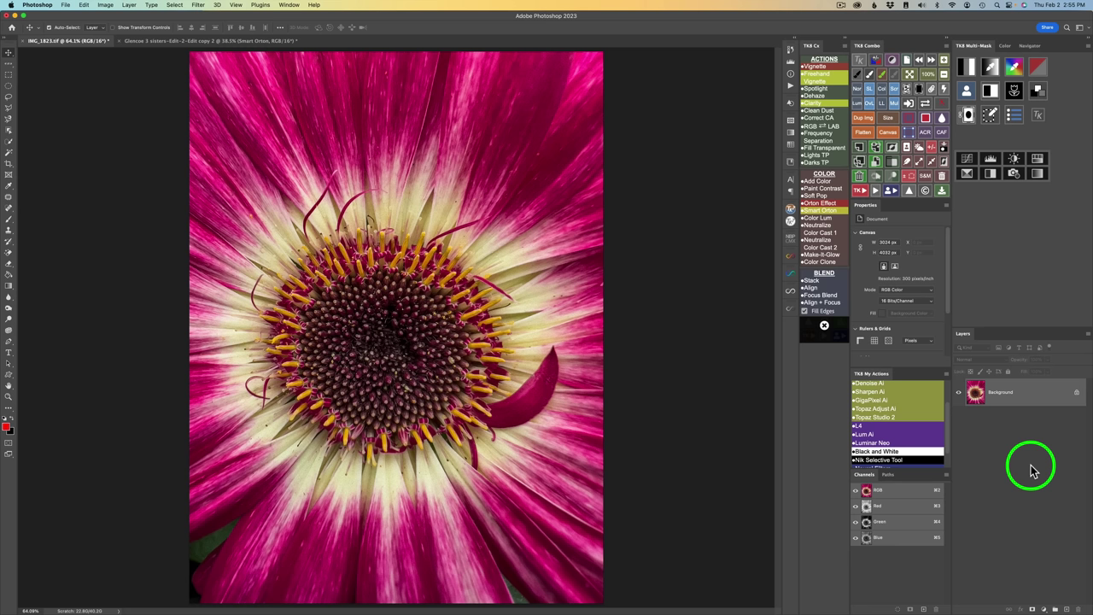
Step: Check the flower photo's image size and run the Smart Orton action on it with a slightly larger Gaussian Blur radius
click(890, 123)
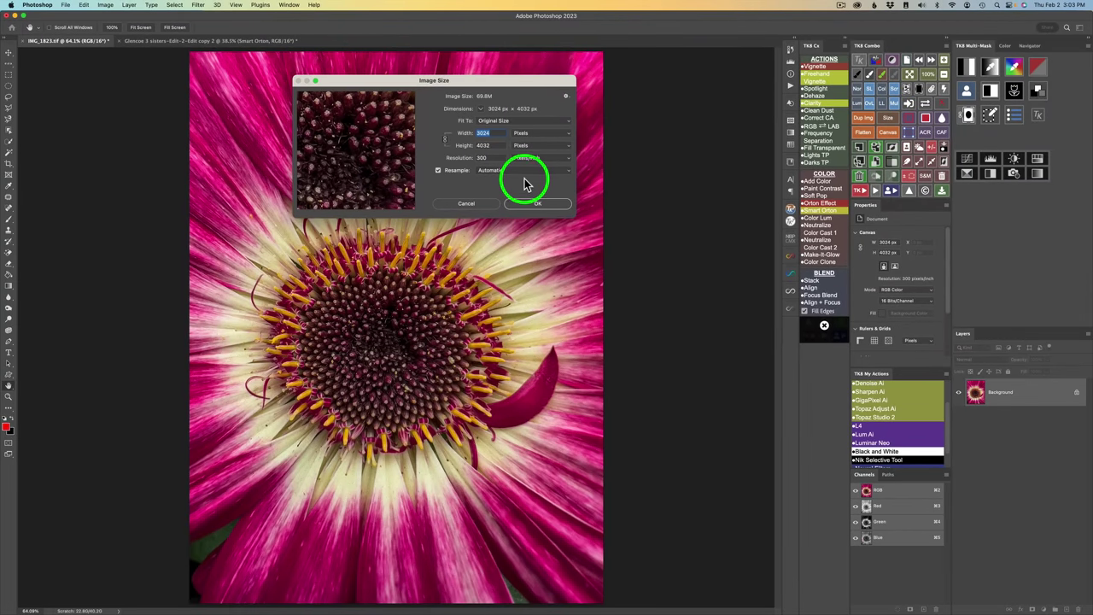
click(482, 206)
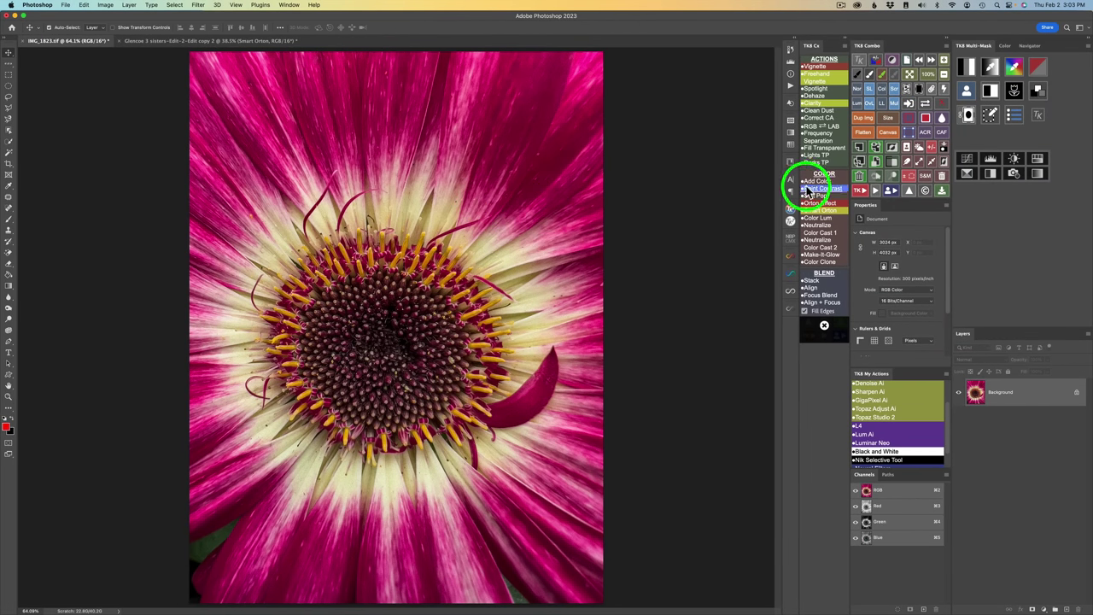
click(818, 210)
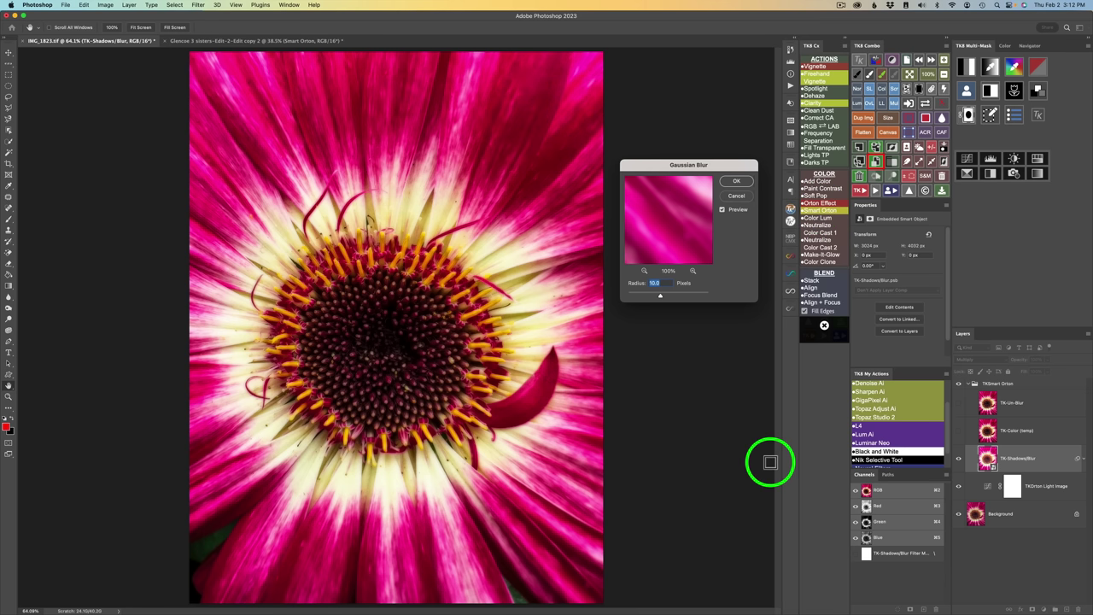
drag(631, 295, 661, 296)
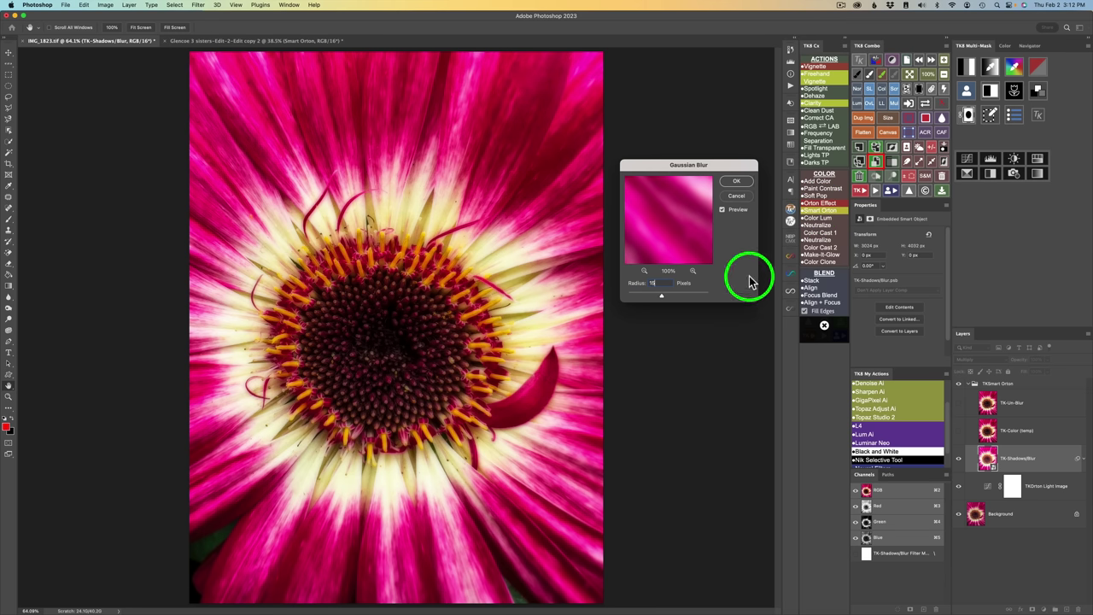
click(736, 181)
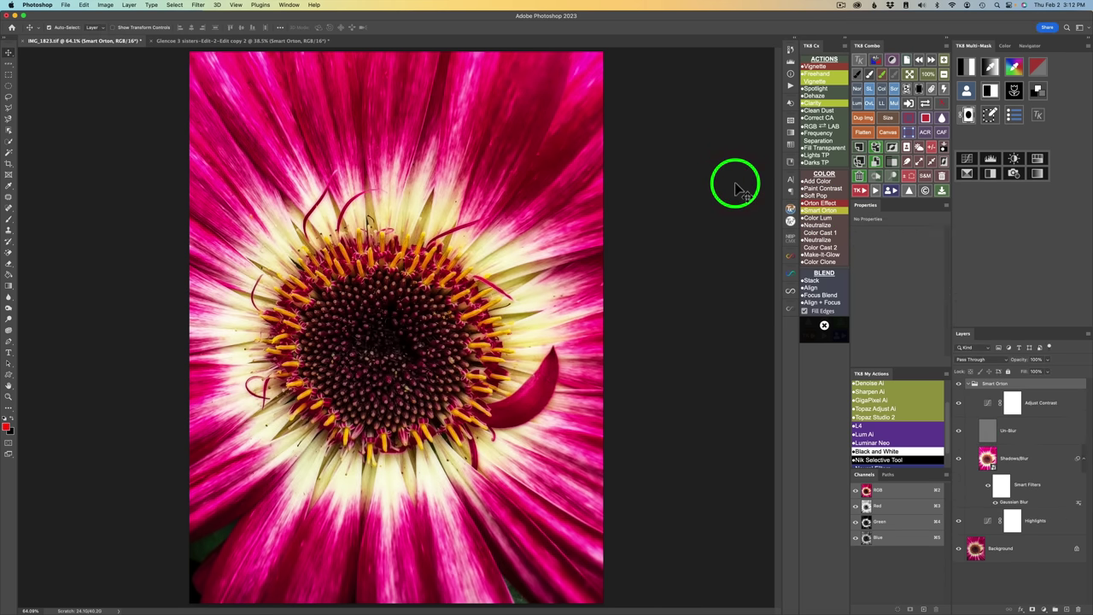
Step: Compare the flower with the Smart Orton group hidden and shown, and set the Un-Blur layer's opacity to 75%
click(959, 384)
click(959, 384)
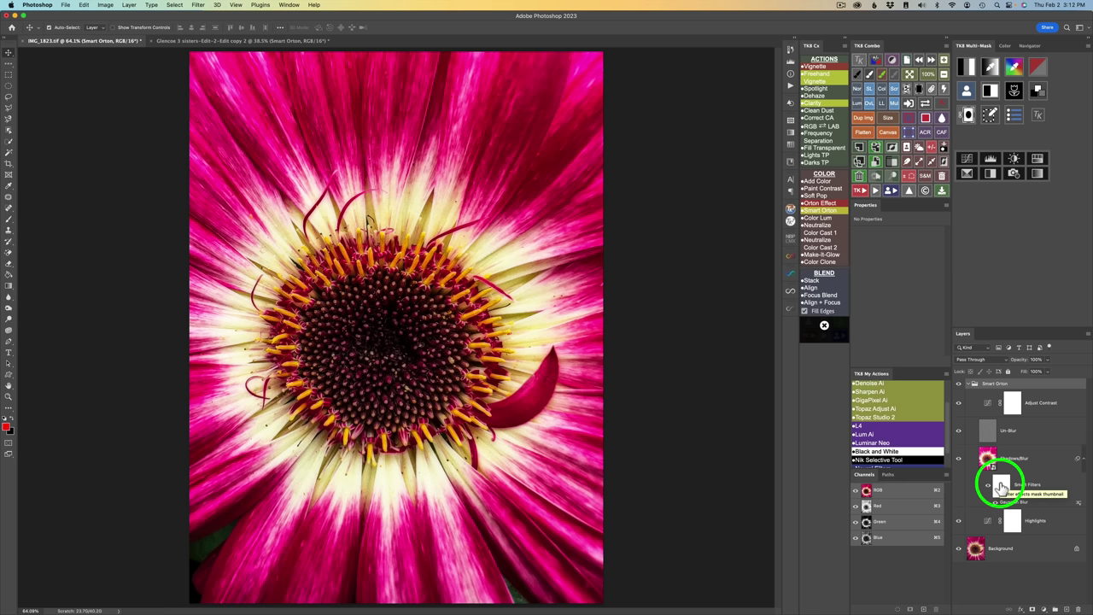
click(987, 433)
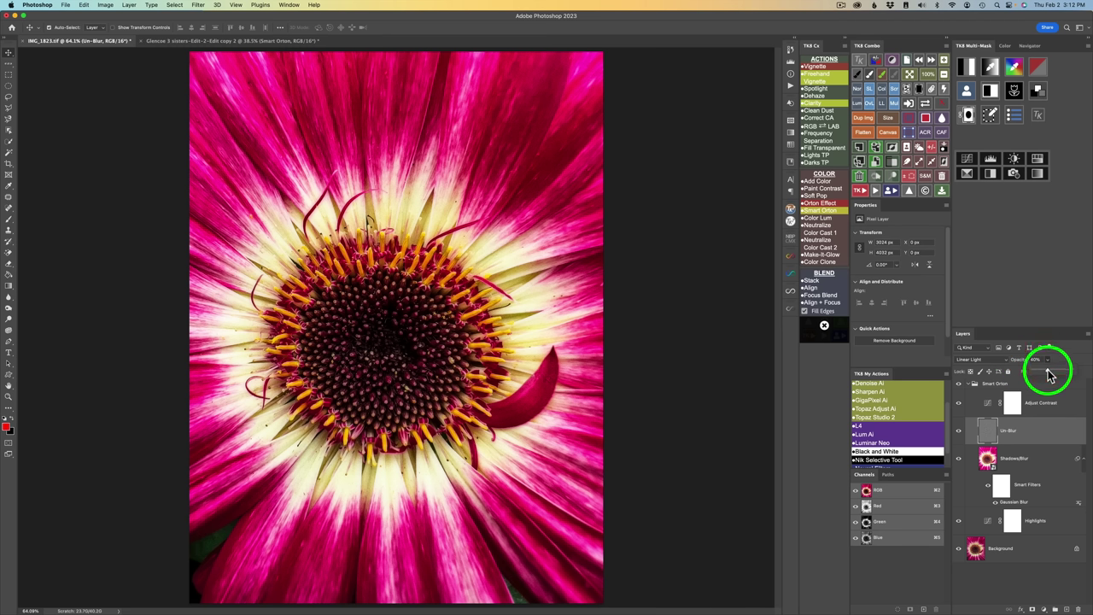
drag(1049, 373, 1064, 376)
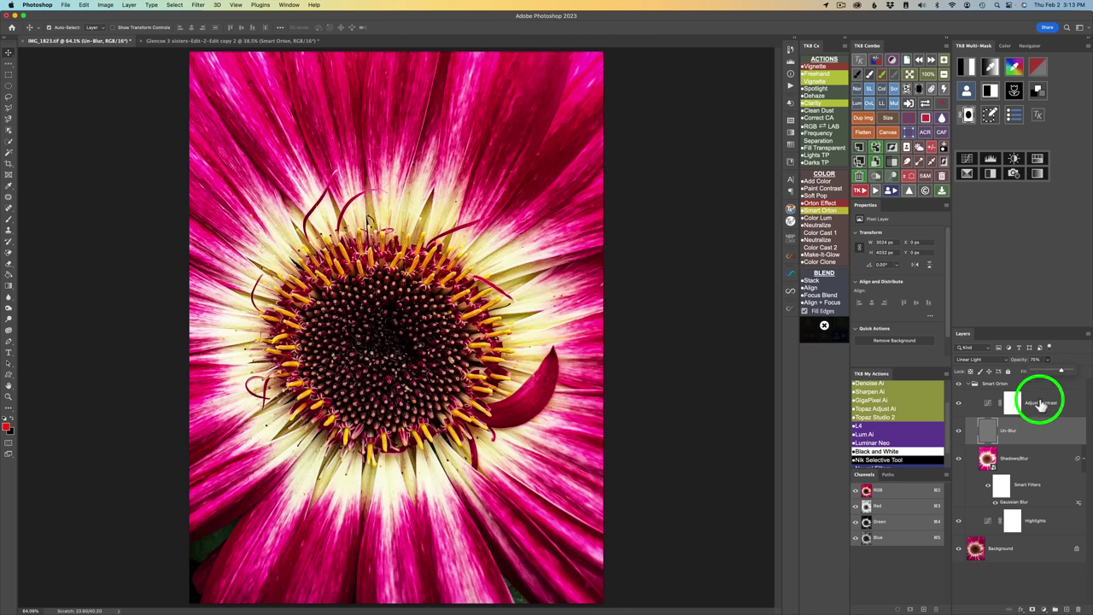
Step: Add a layer mask to the Un-Blur layer and paint over the outer petals in black at 50% brush opacity, adjusting the brush size
click(907, 89)
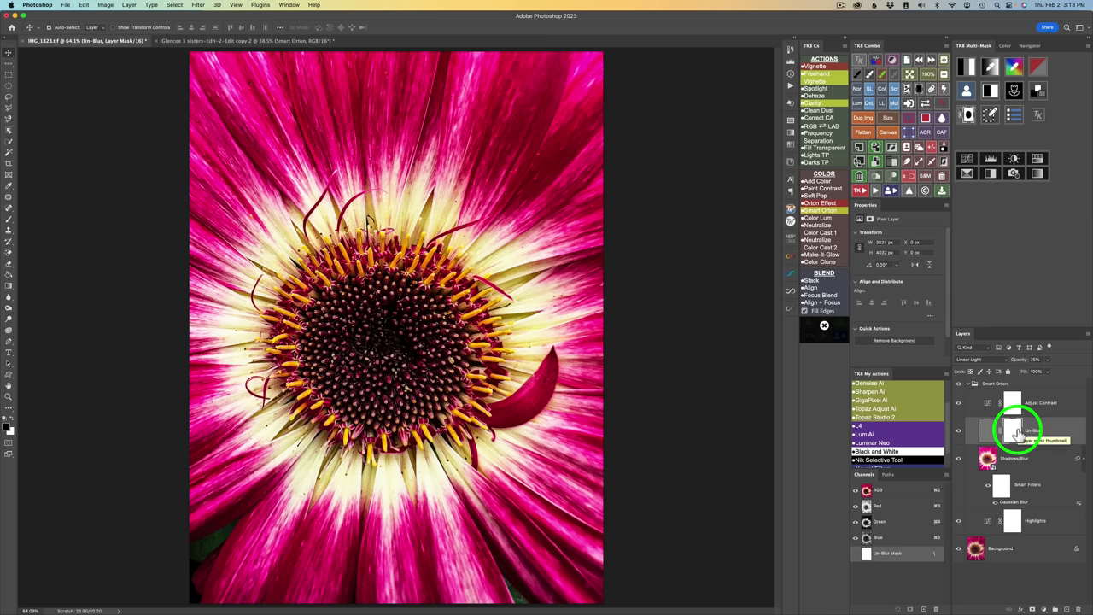
click(860, 75)
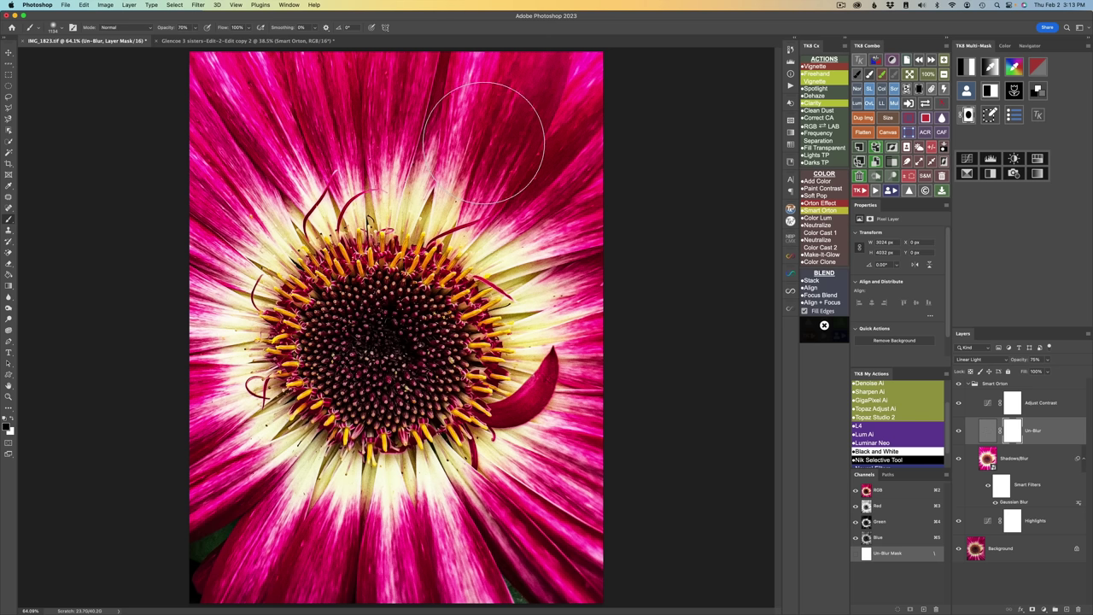
key(5)
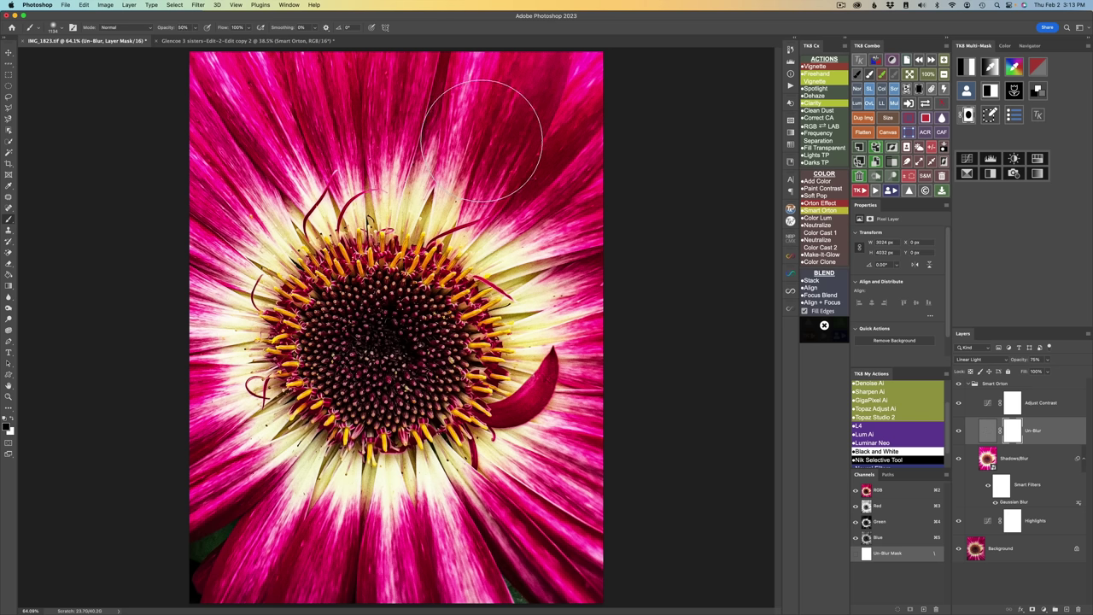
click(499, 139)
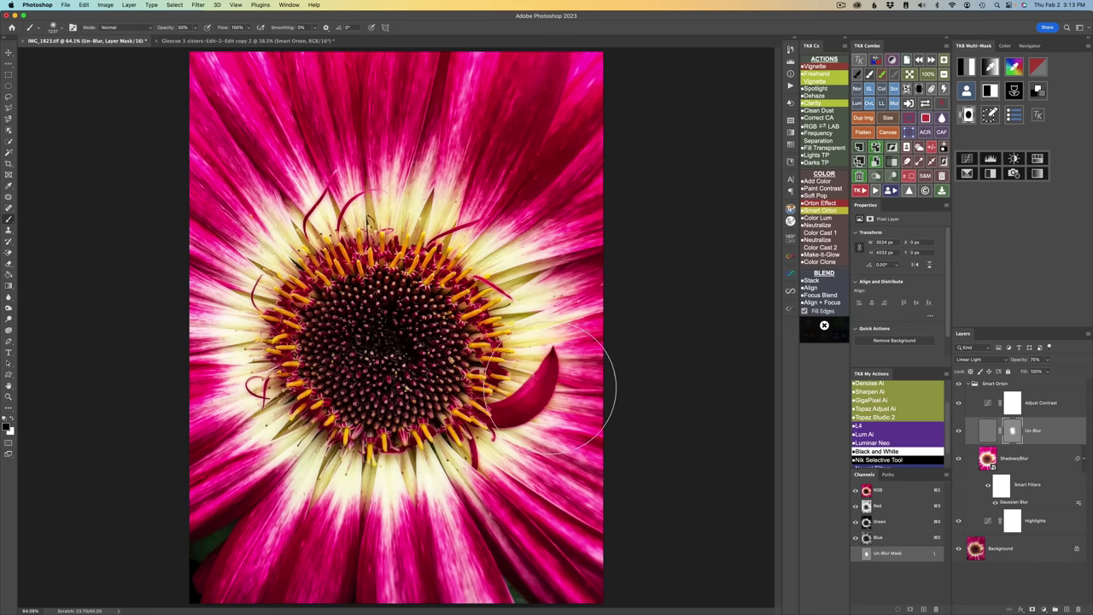
mouse_move(590, 384)
mouse_down()
mouse_move(547, 386)
mouse_move(393, 340)
mouse_up()
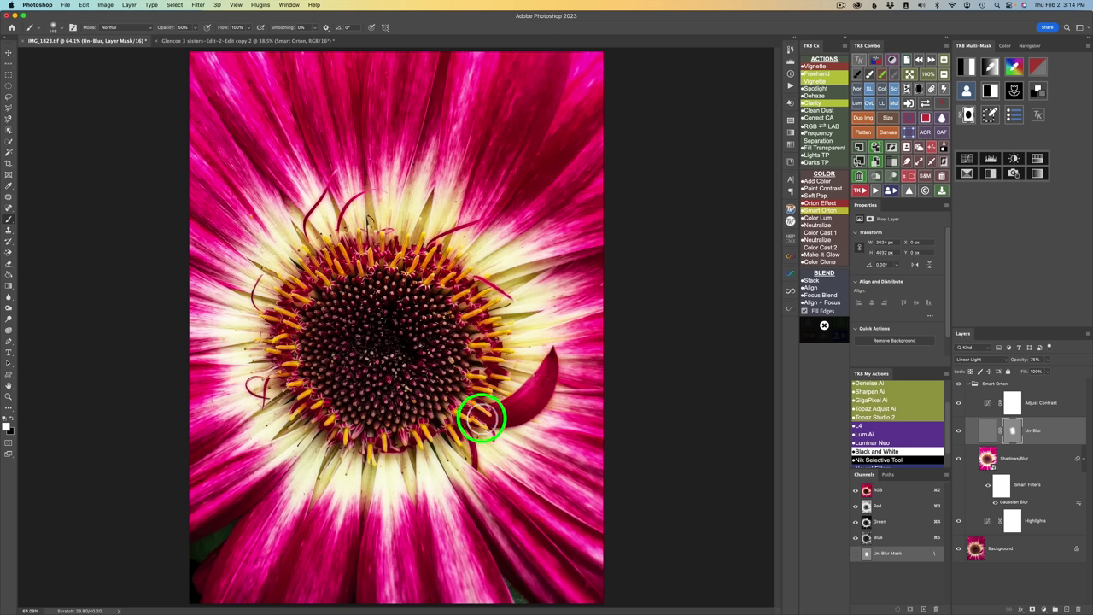
key(bracketright)
key(bracketright)
key(bracketright)
key(bracketright)
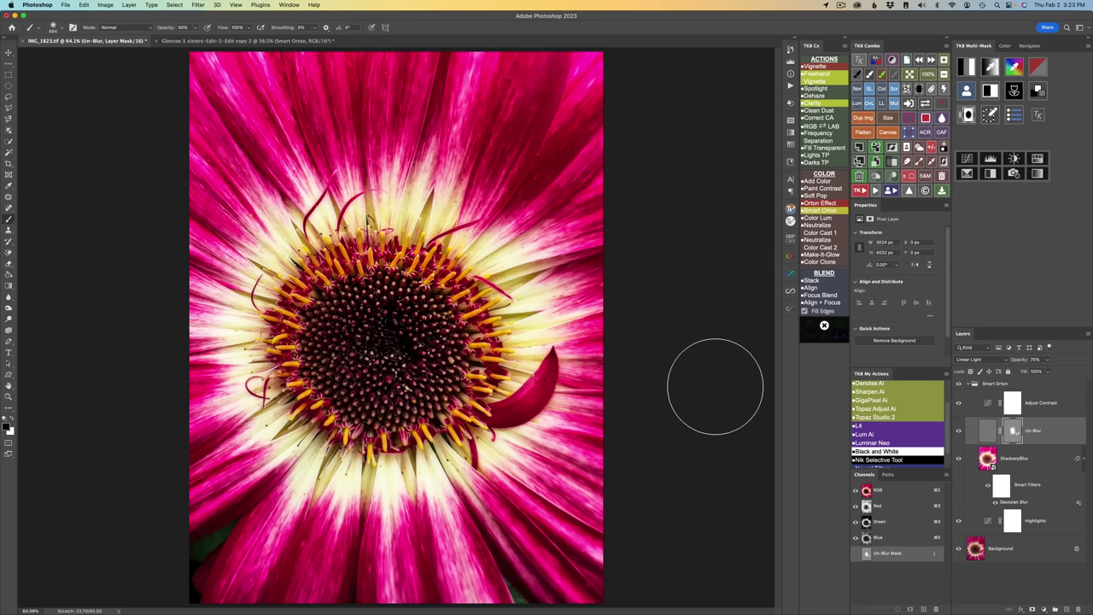
Step: Compare the masked flower result with the Smart Orton group hidden and shown, and examine the flower's centre and the Un-Blur mask
click(958, 386)
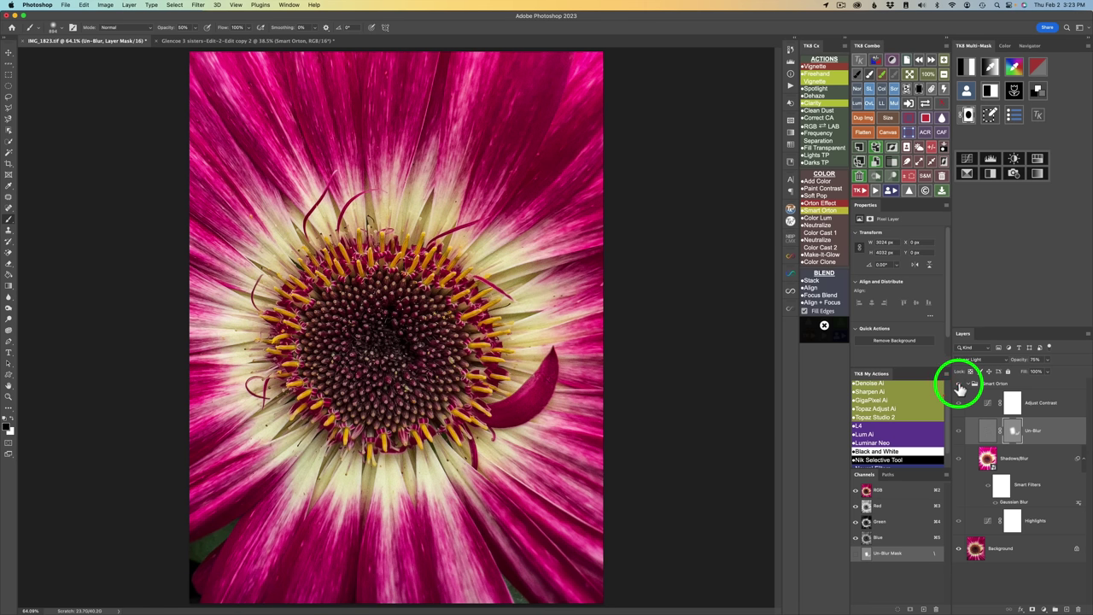
click(958, 386)
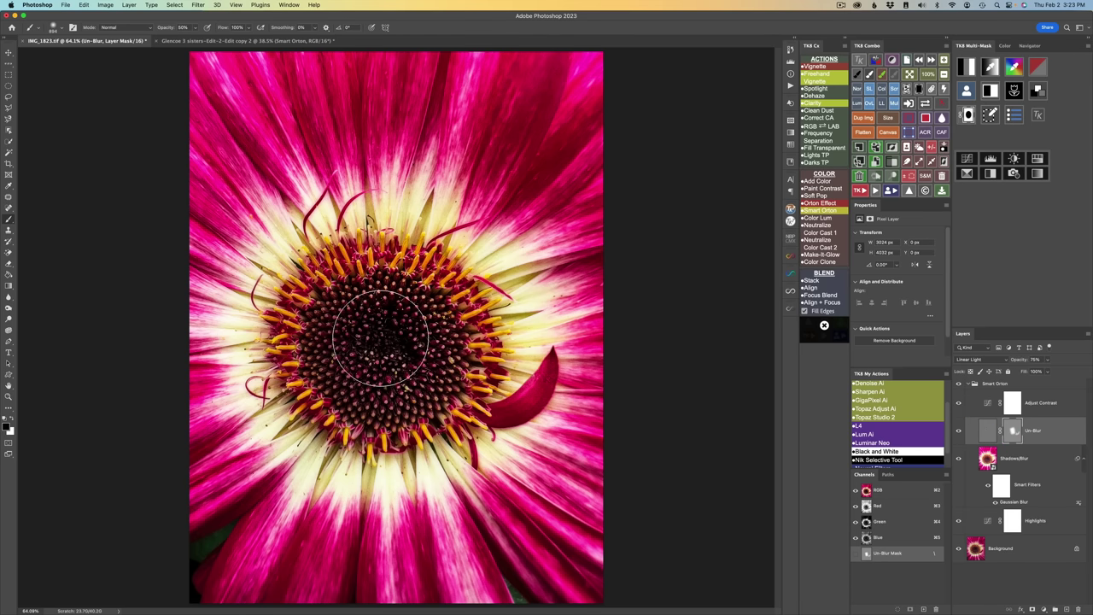
click(390, 354)
click(1013, 437)
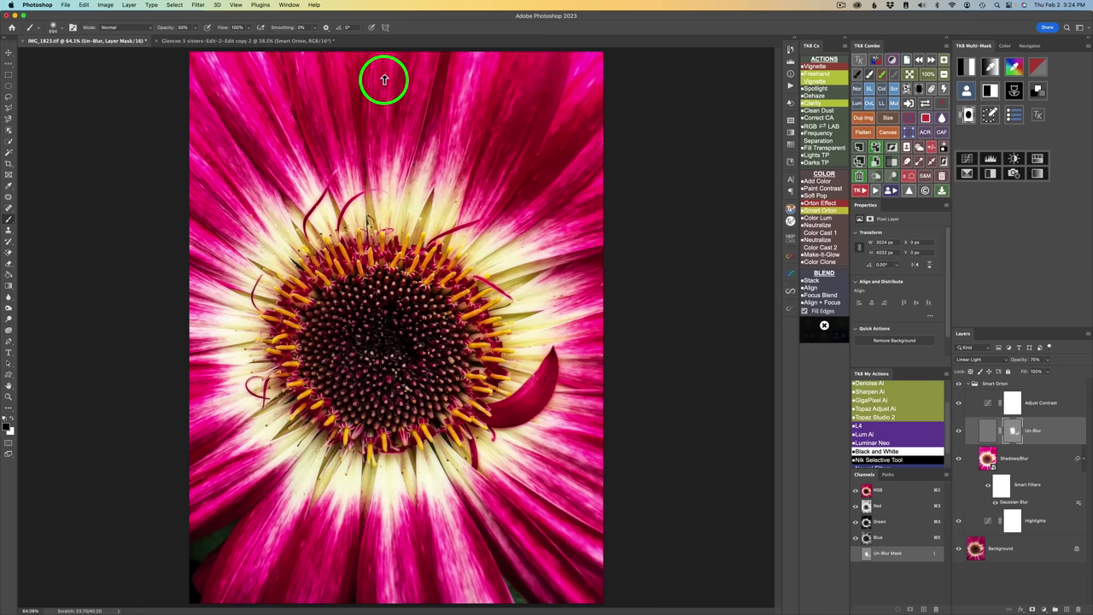
Step: Lower the Shadows/Blur layer's opacity to about 86%, and try the Highlights layer's opacity slider, leaving it at 100%
click(1019, 462)
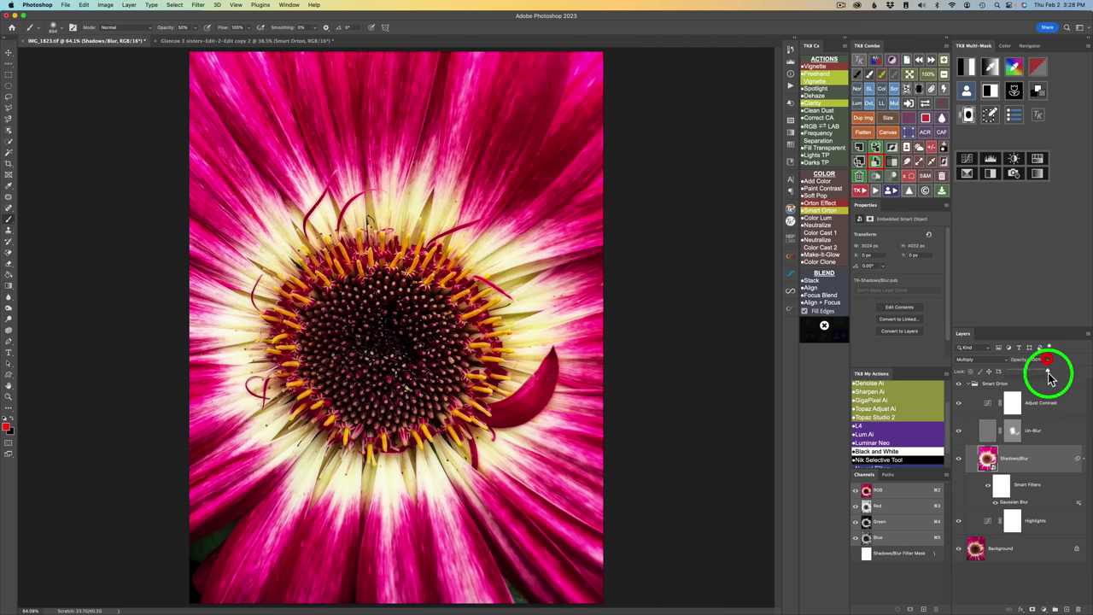
mouse_move(1050, 378)
mouse_down()
mouse_move(1033, 373)
mouse_move(1045, 373)
mouse_up()
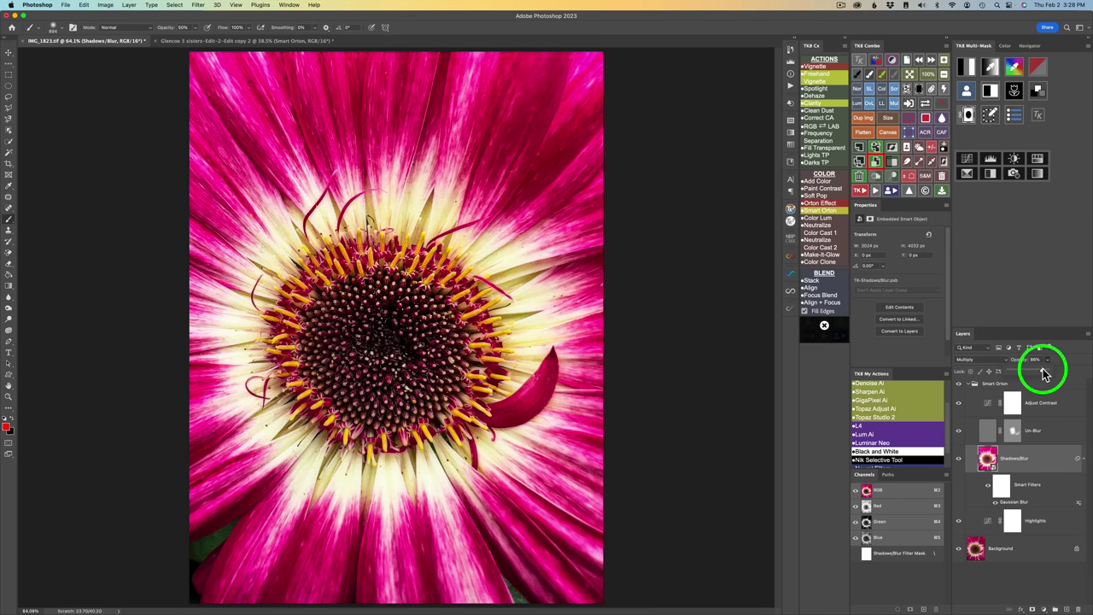
click(1036, 521)
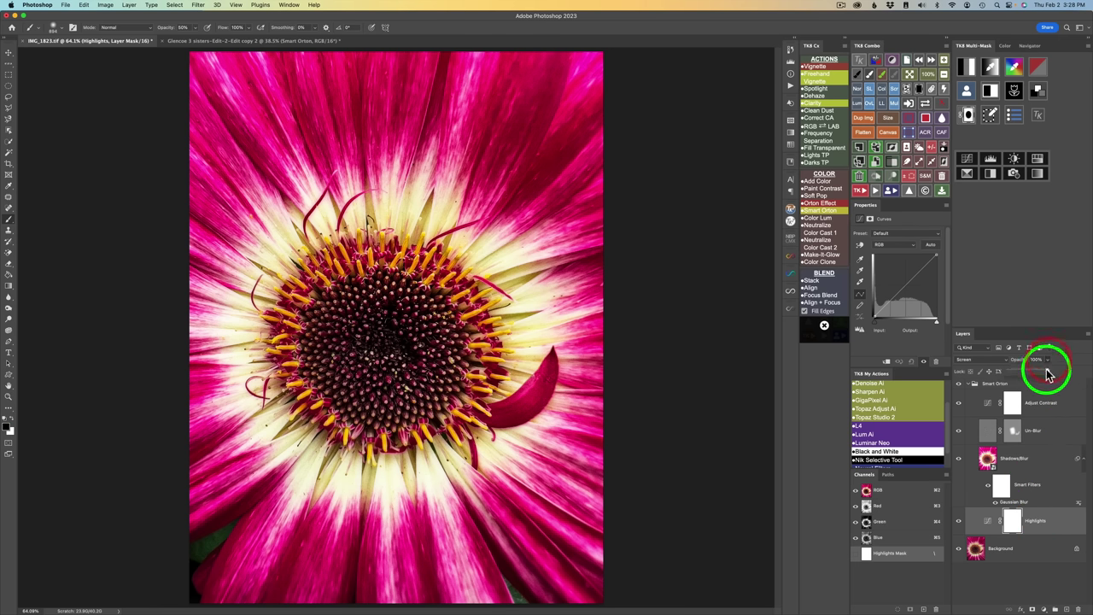
drag(1048, 376, 1049, 368)
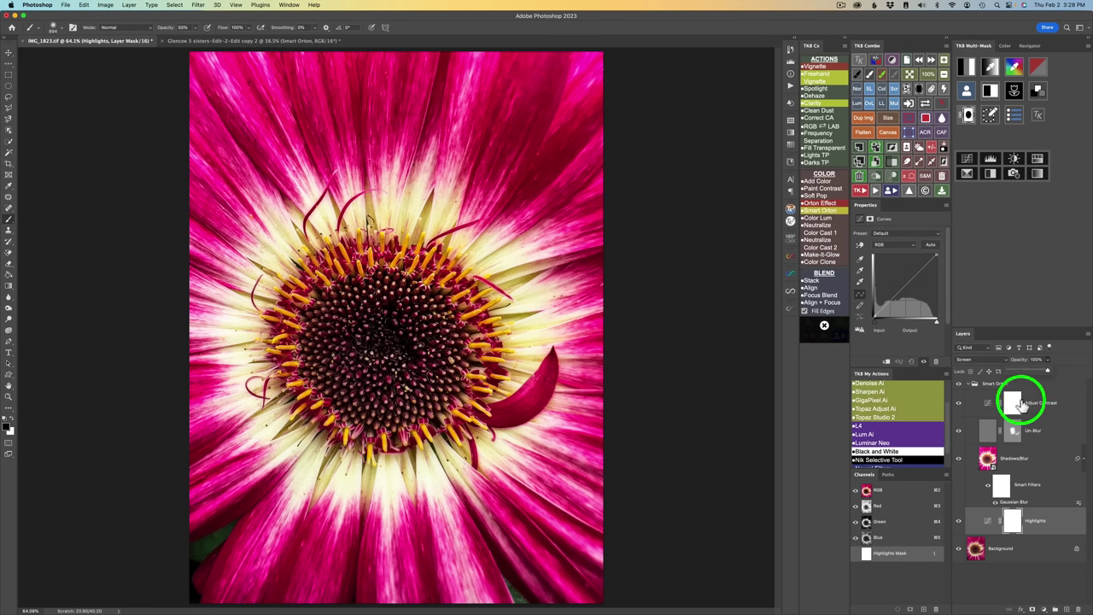
Step: Set the Smart Orton group's opacity to 83% and compare the flower with the group hidden and shown
click(1051, 385)
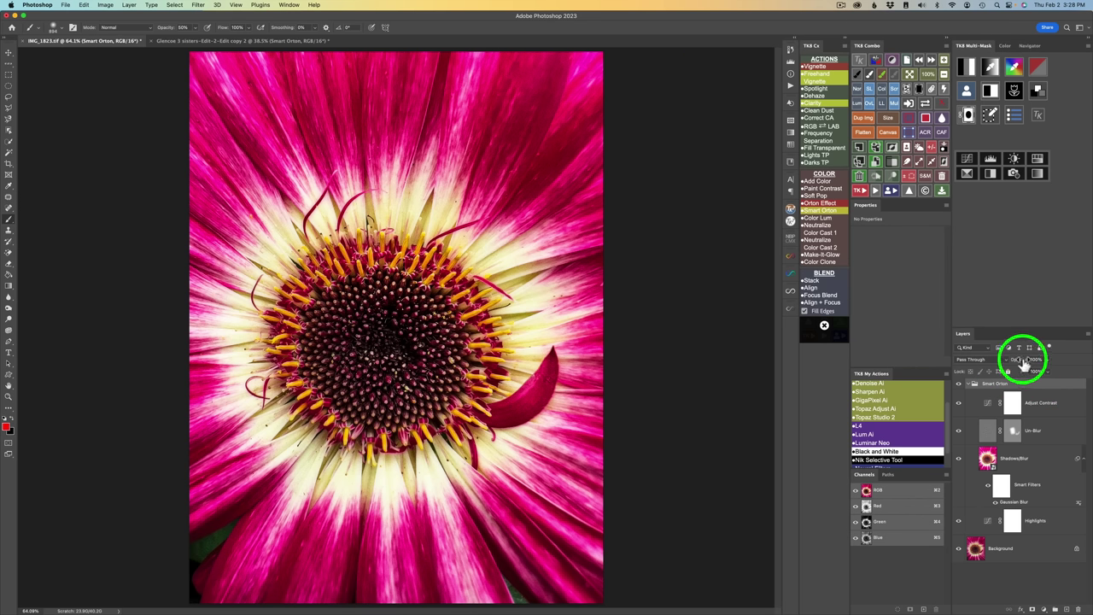
mouse_move(1048, 360)
mouse_down()
mouse_move(1049, 376)
mouse_move(1040, 371)
mouse_up()
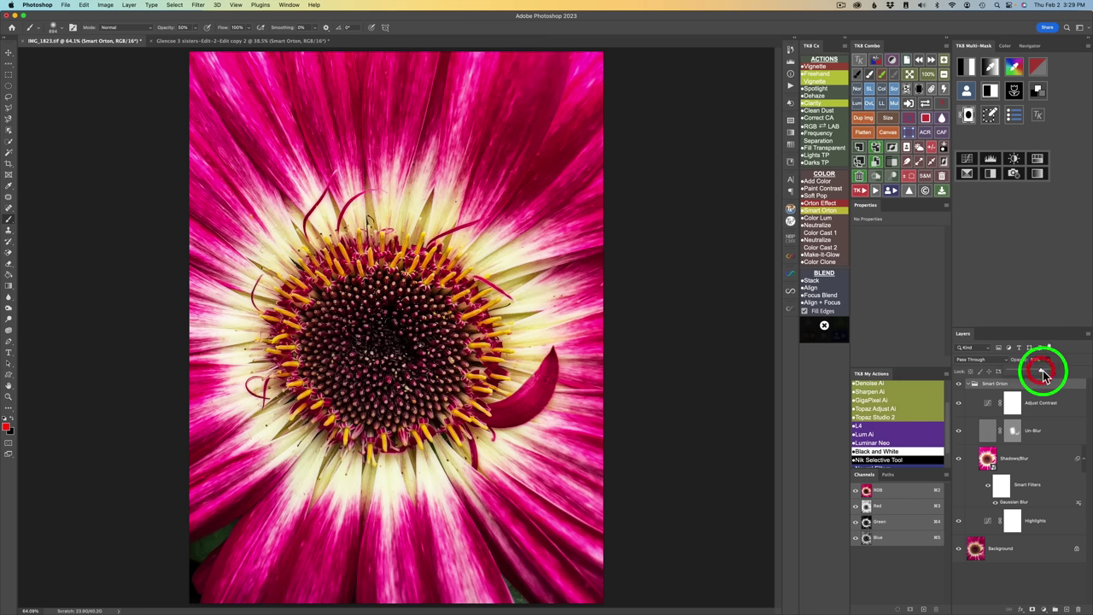
click(959, 385)
click(959, 385)
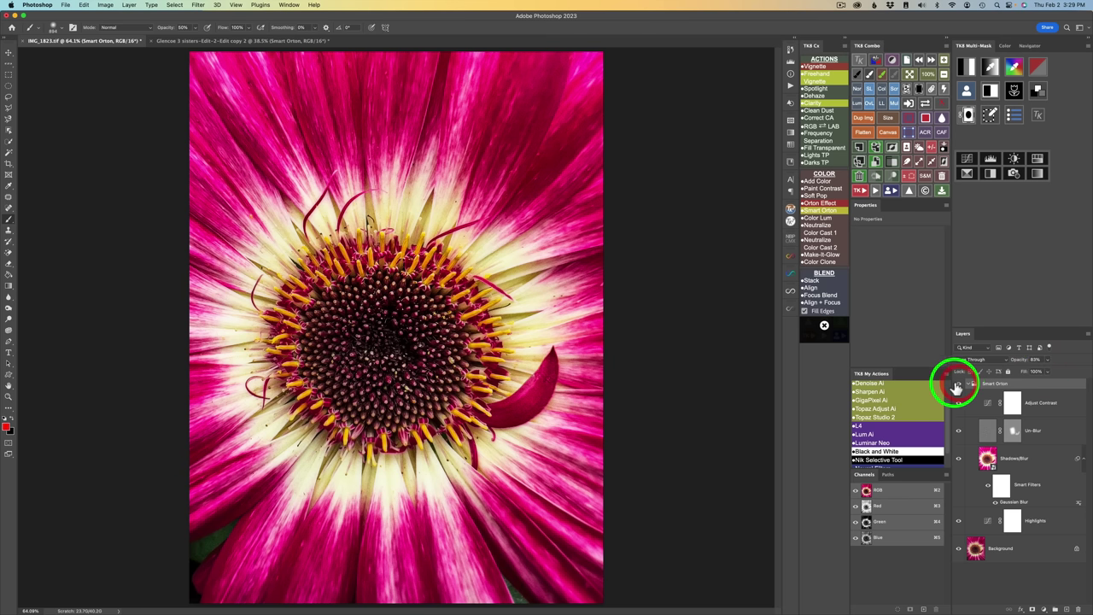